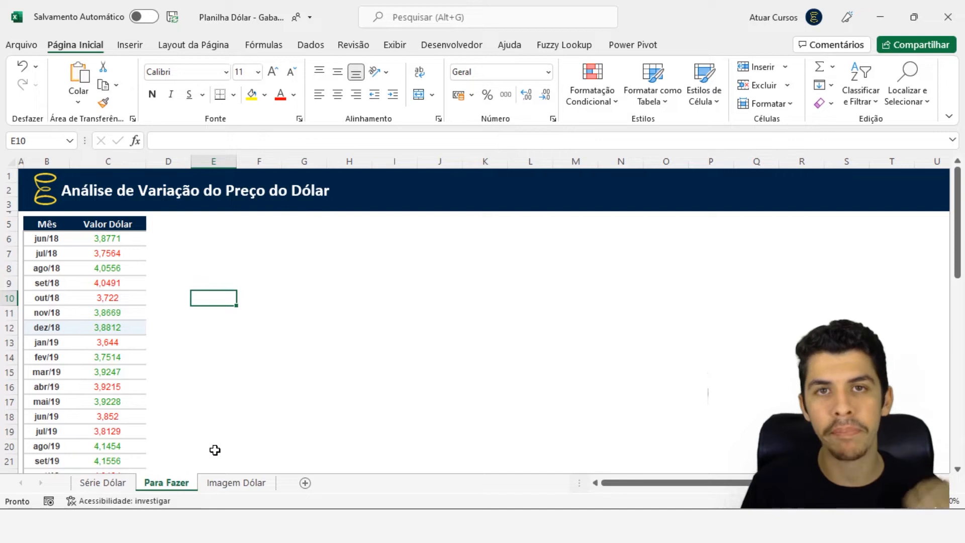
Examine the finished banknote chart on the Série Dólar sheet and return to the Para Fazer sheet
click(129, 484)
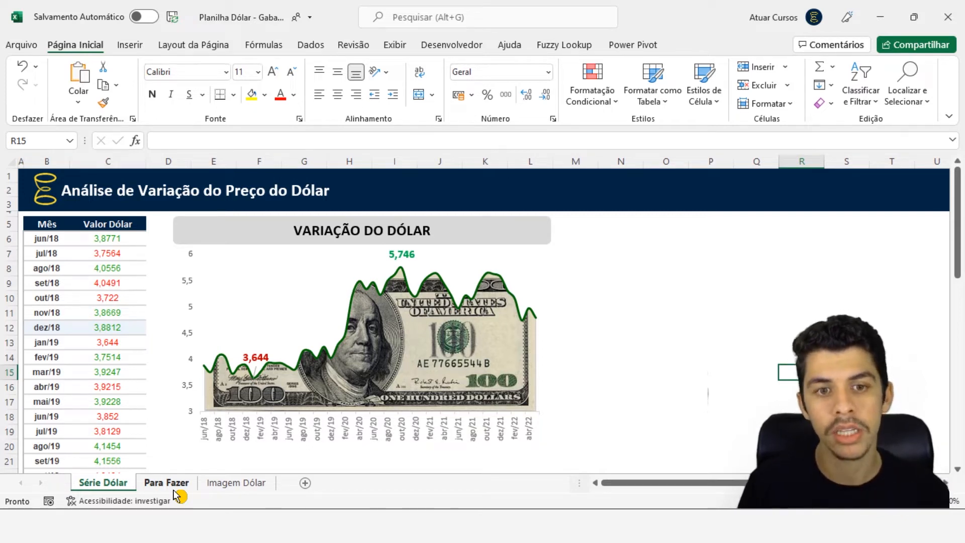
click(173, 488)
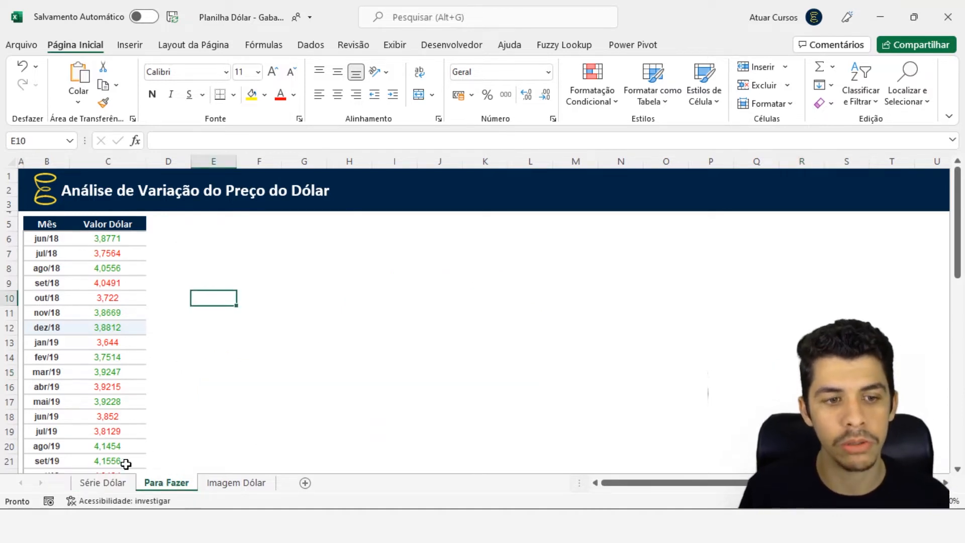
Review the Mês and Valor Dólar columns of the Para Fazer table from jun/18 to mai/22
click(54, 244)
drag(53, 243, 57, 387)
drag(107, 240, 112, 342)
scroll(113, 345, down, 5)
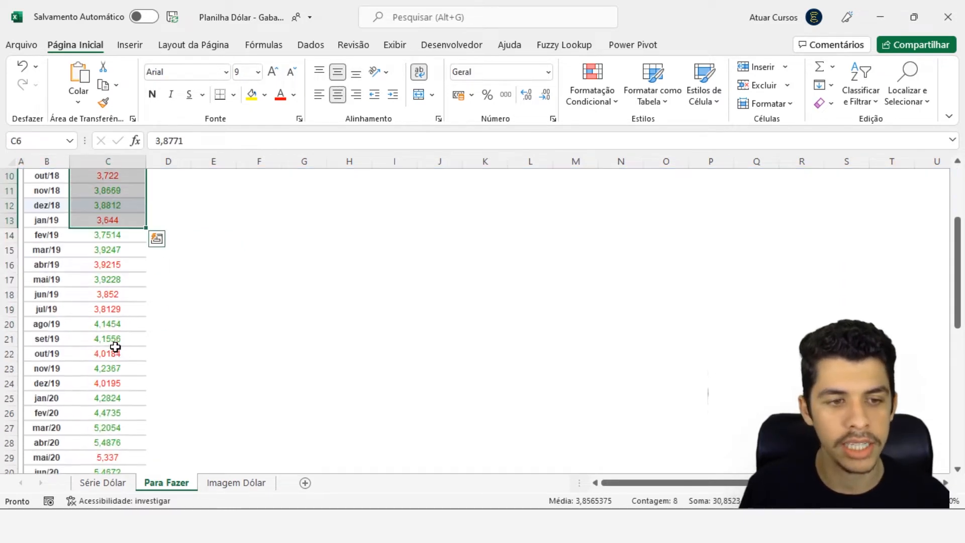
scroll(115, 346, down, 7)
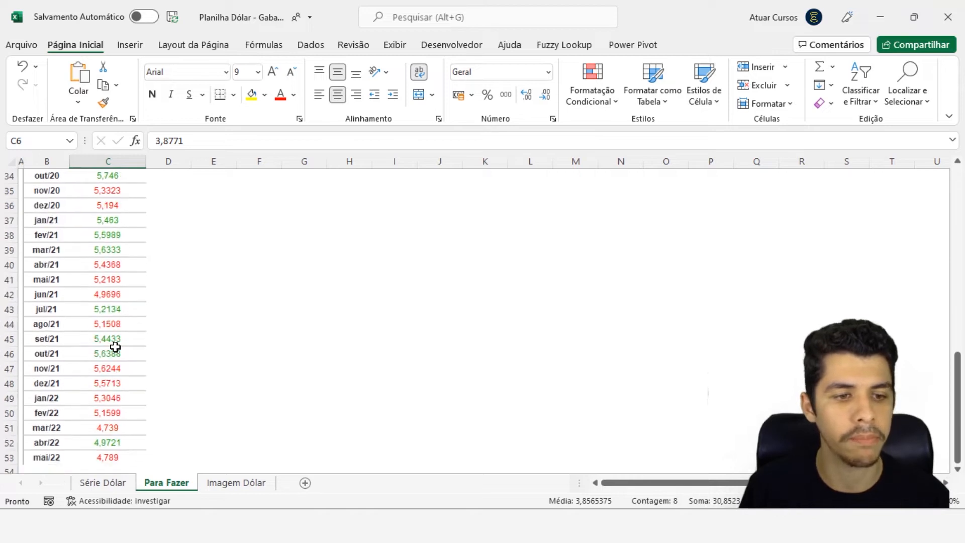
scroll(115, 352, up, 1)
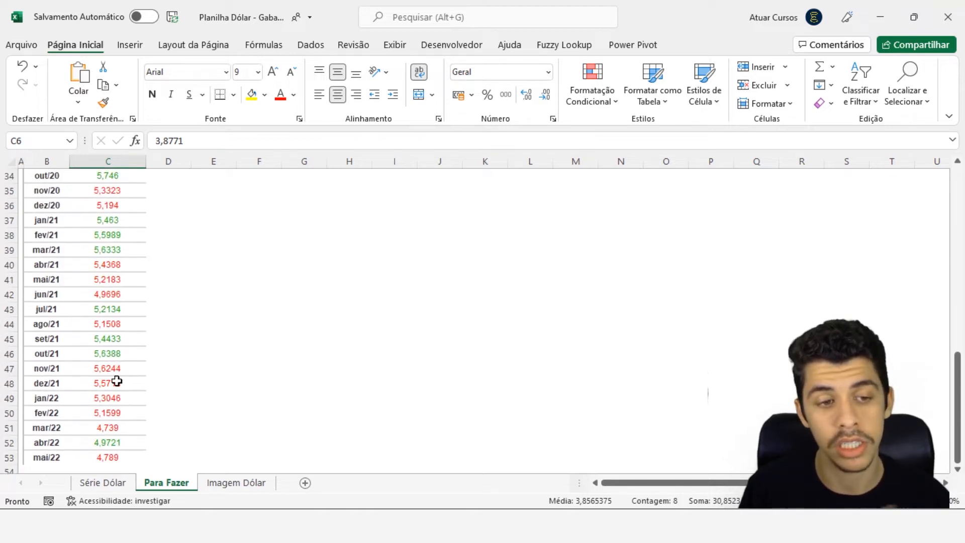
drag(56, 457, 108, 460)
click(109, 460)
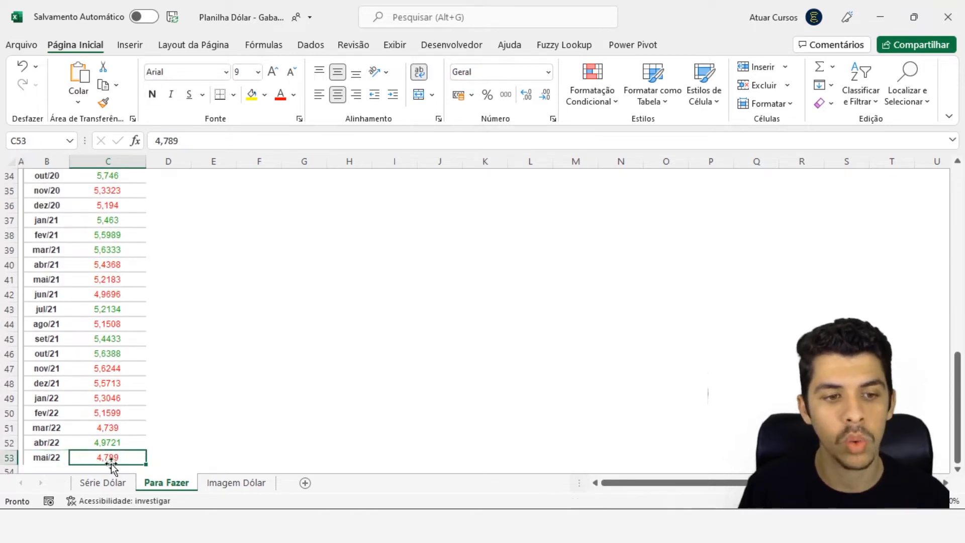
scroll(123, 354, up, 11)
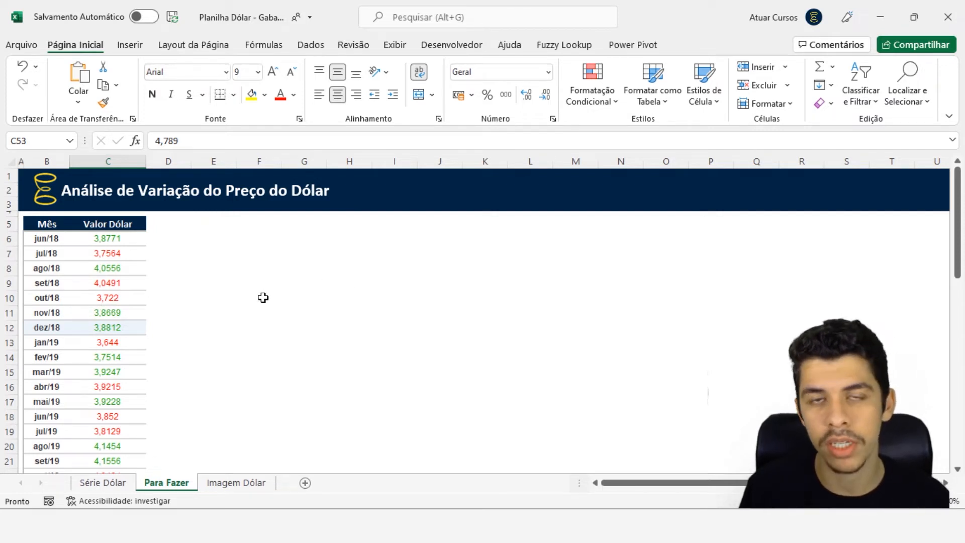
click(103, 286)
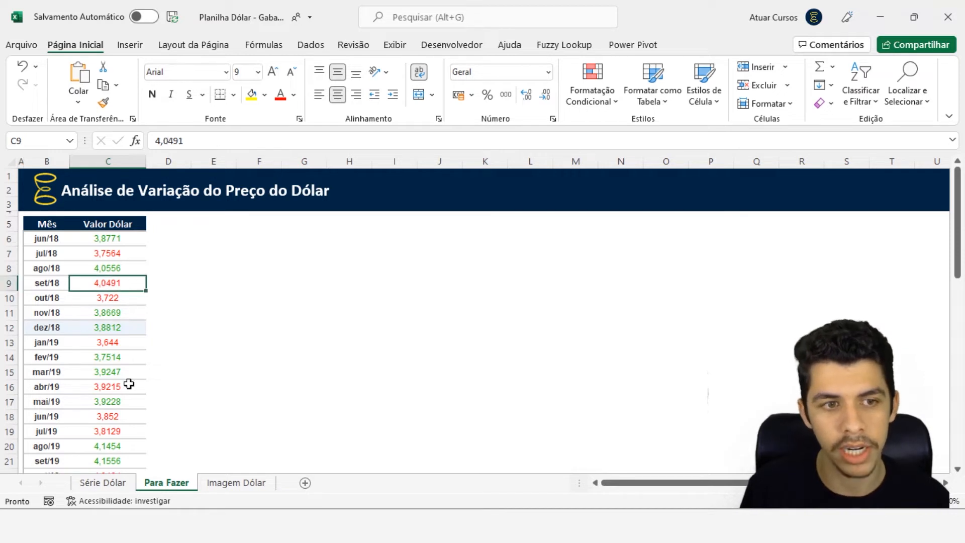
click(53, 257)
click(104, 280)
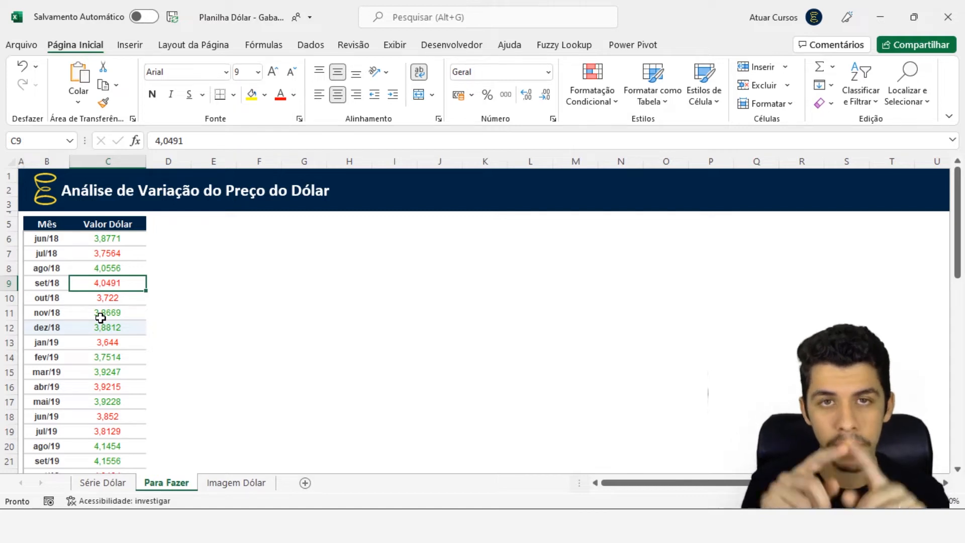
Insert a 2D Area chart from the whole Mês and Valor Dólar table and place it just beside the table
key(ctrl+t)
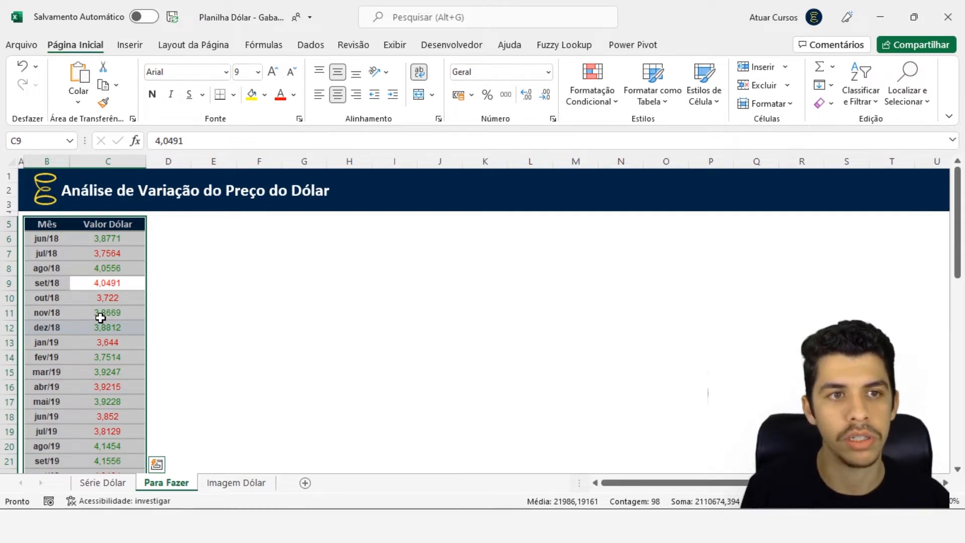
click(132, 45)
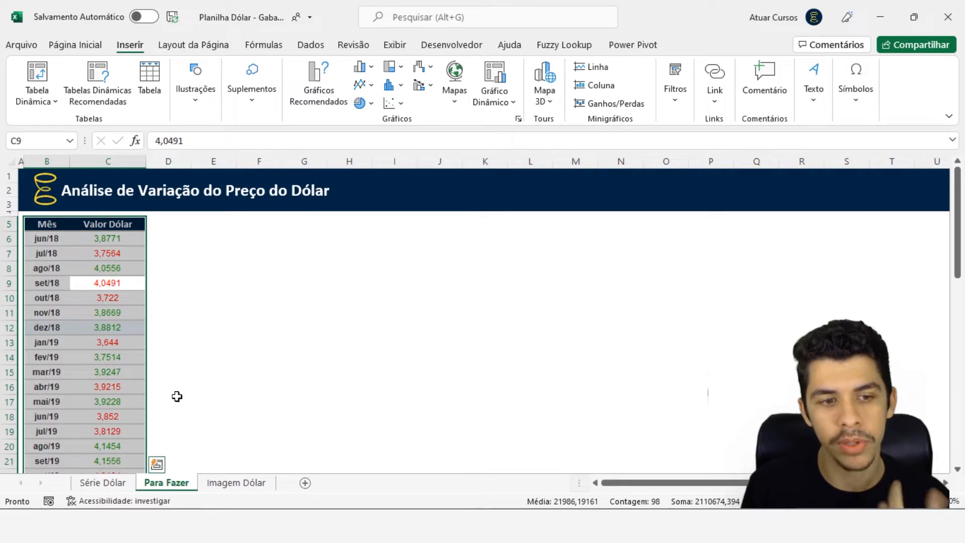
click(113, 483)
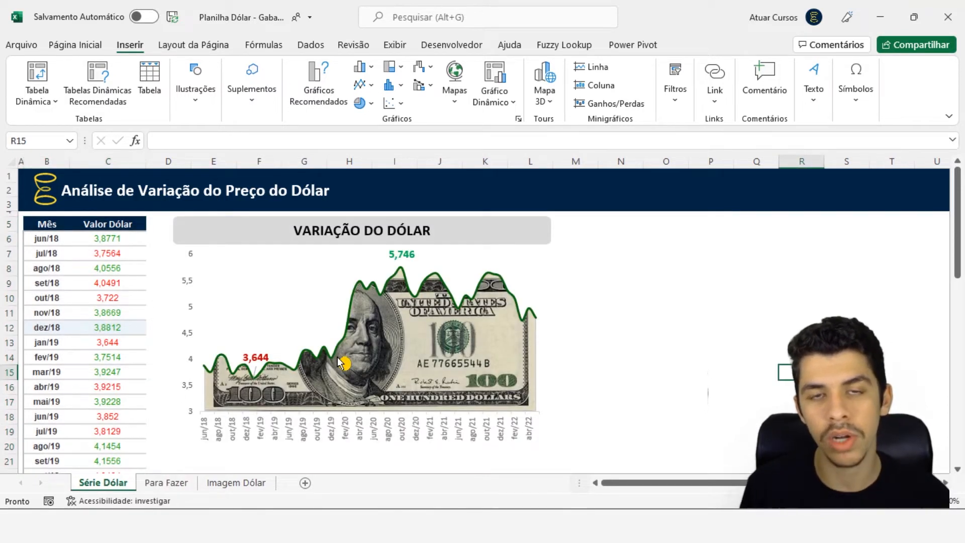
click(192, 482)
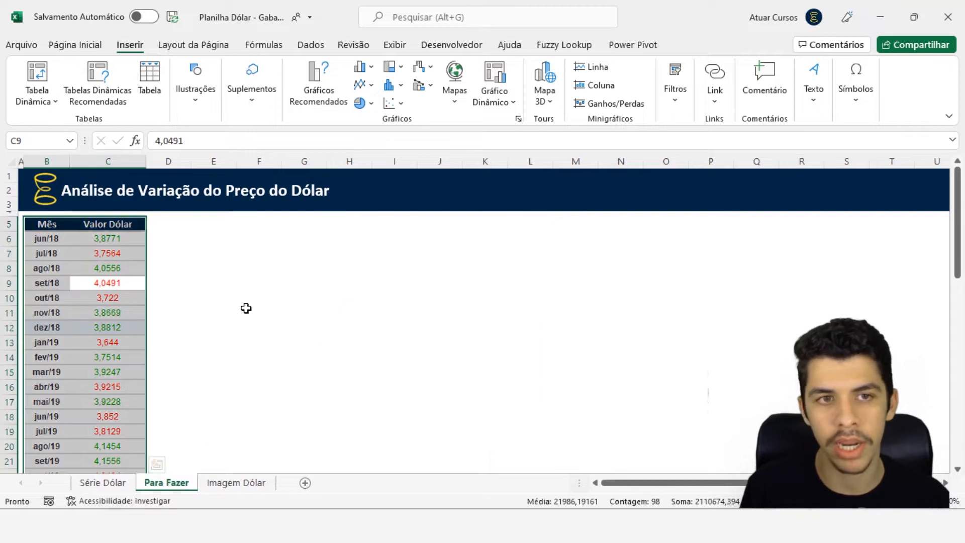
click(367, 90)
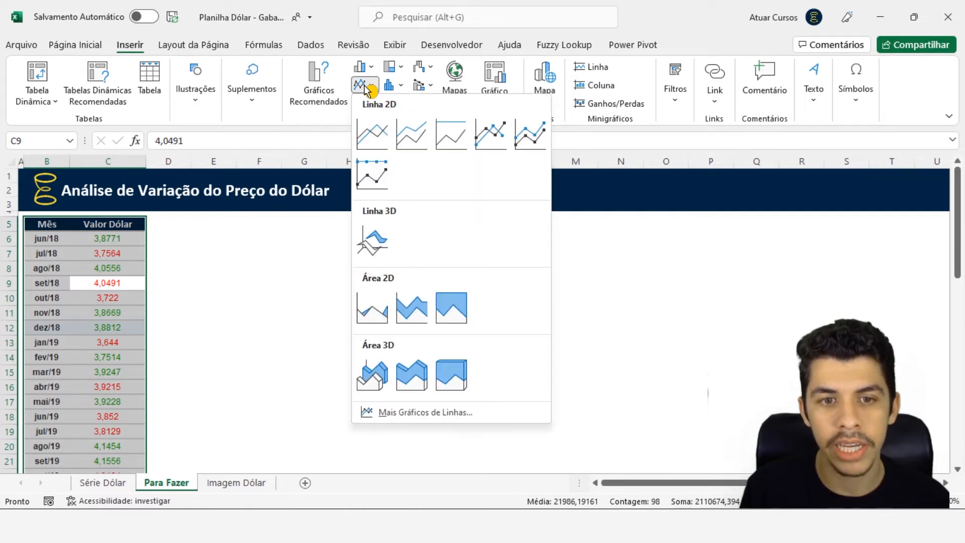
click(372, 312)
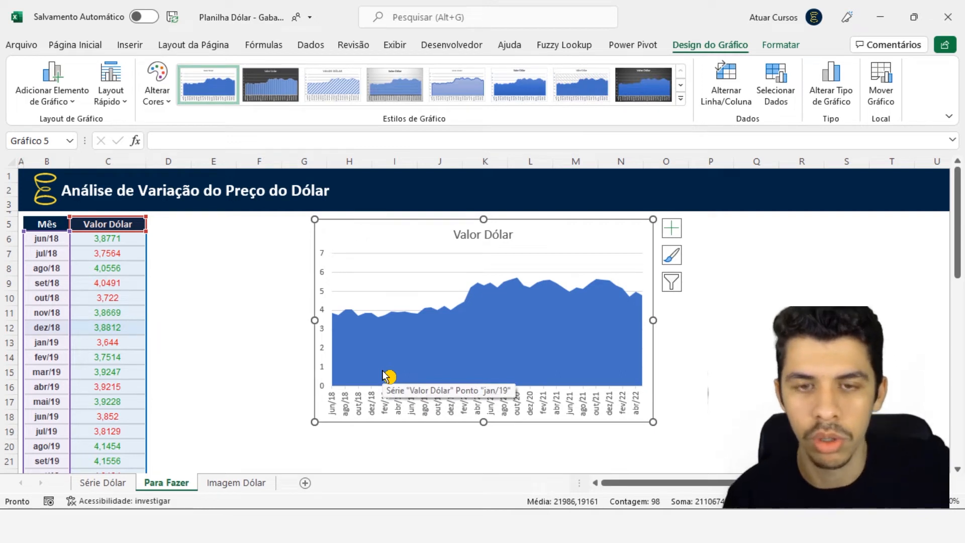
mouse_move(370, 222)
mouse_down()
mouse_move(282, 232)
mouse_move(231, 226)
mouse_up()
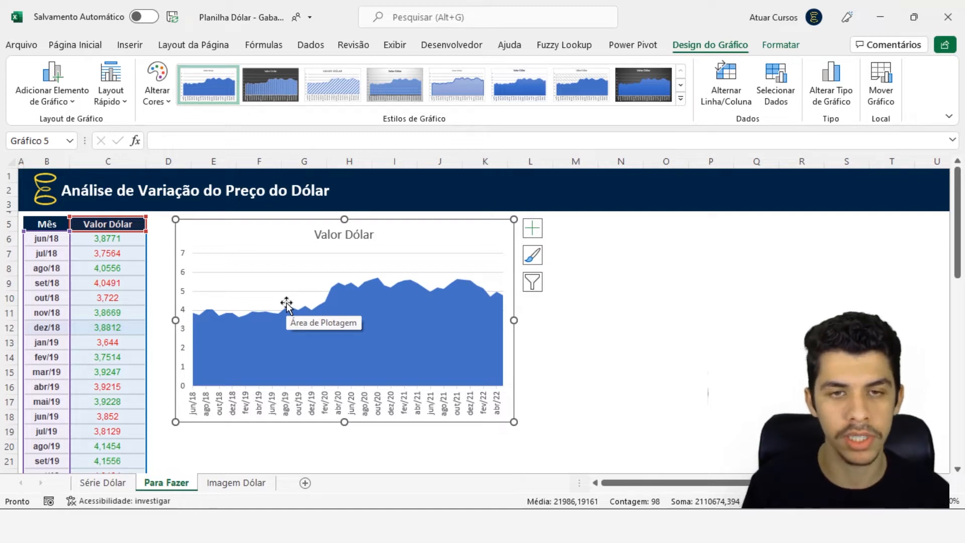
Copy the hundred-dollar banknote picture from the Imagem Dólar sheet and return to the Para Fazer sheet
click(228, 484)
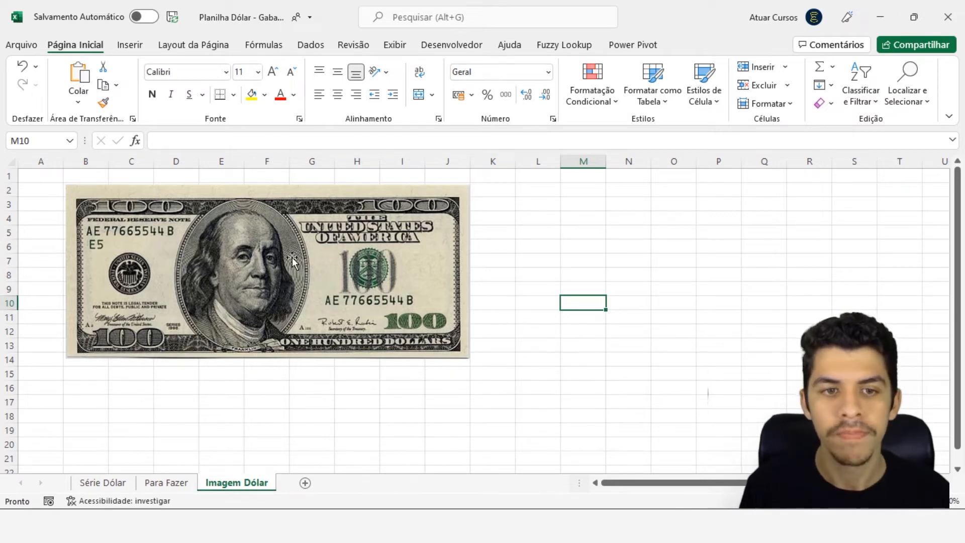
click(284, 289)
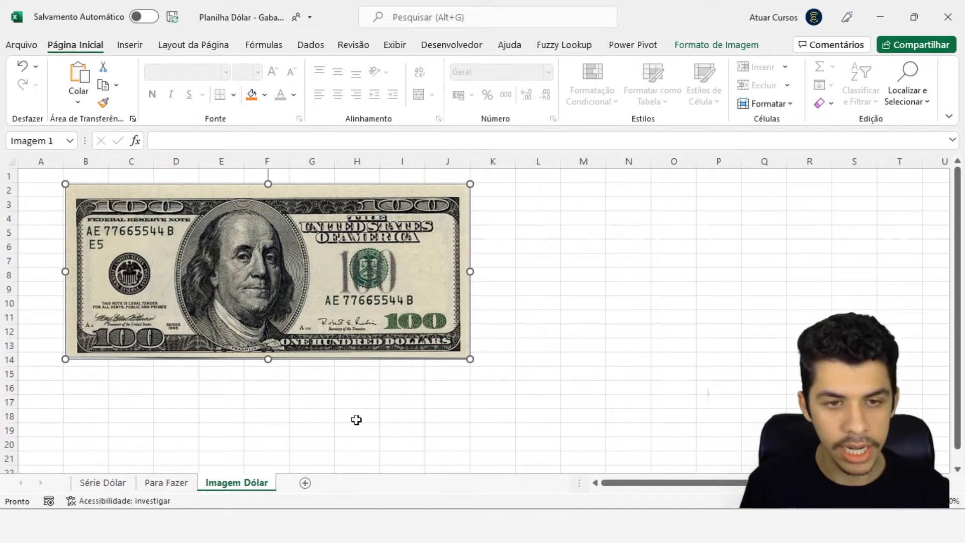
key(ctrl+c)
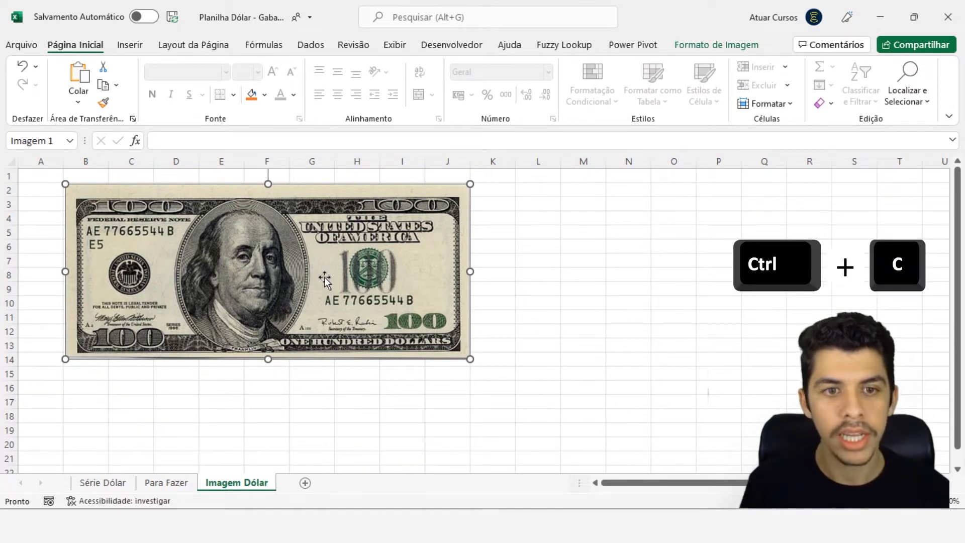
click(183, 485)
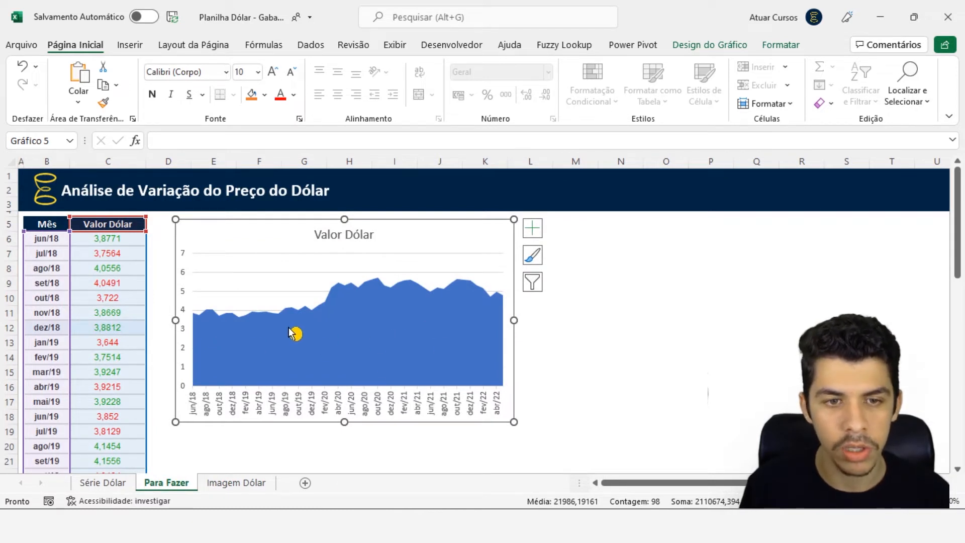
Set the fill of the chart's Valor Dólar area series to picture or texture fill
click(402, 331)
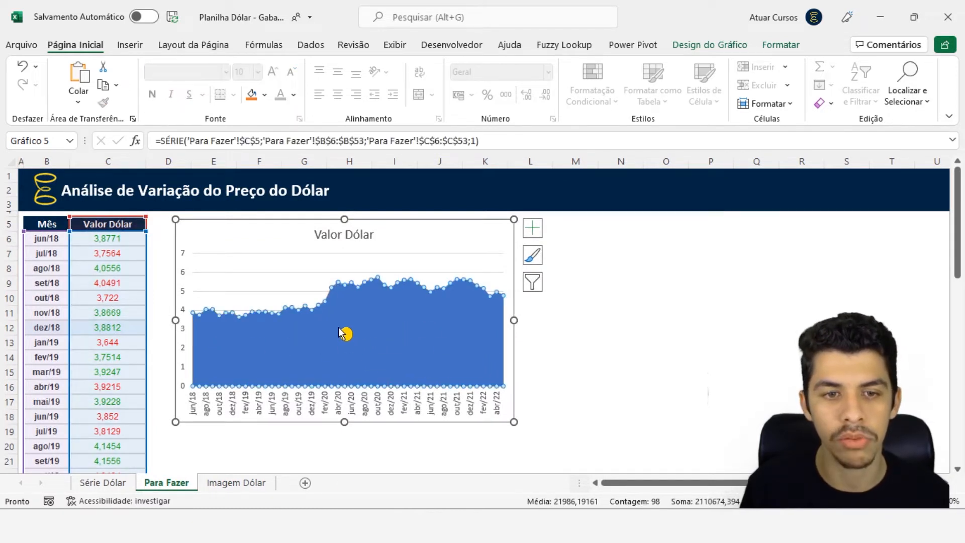
right_click(345, 329)
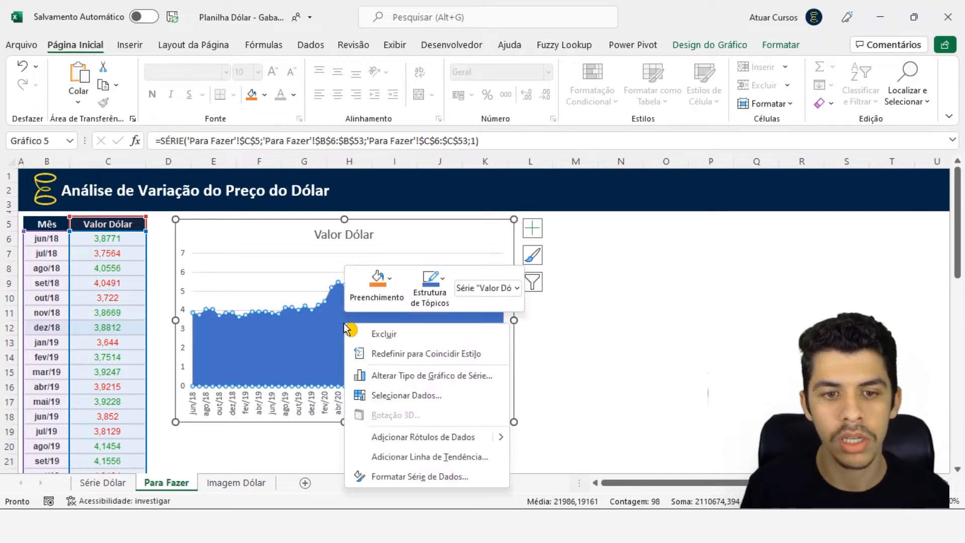
click(400, 482)
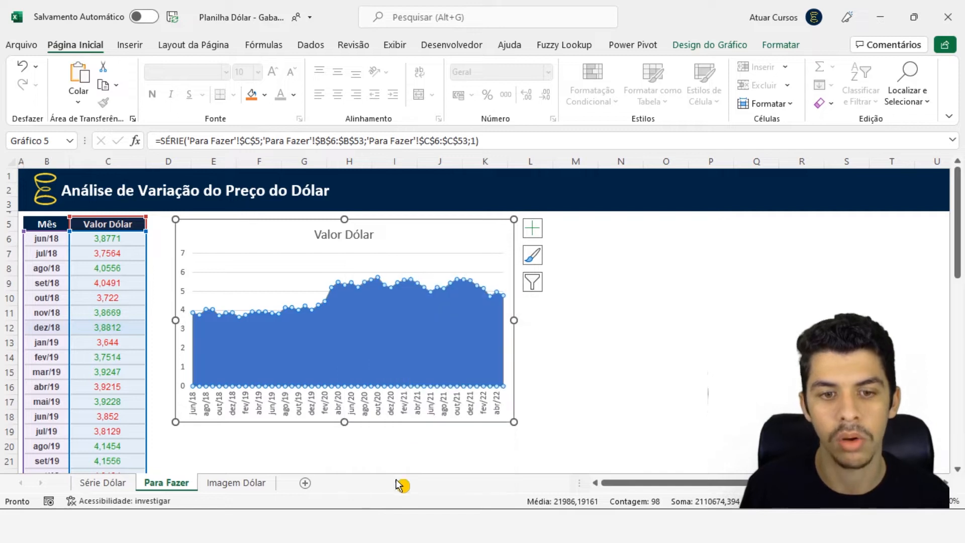
mouse_move(357, 523)
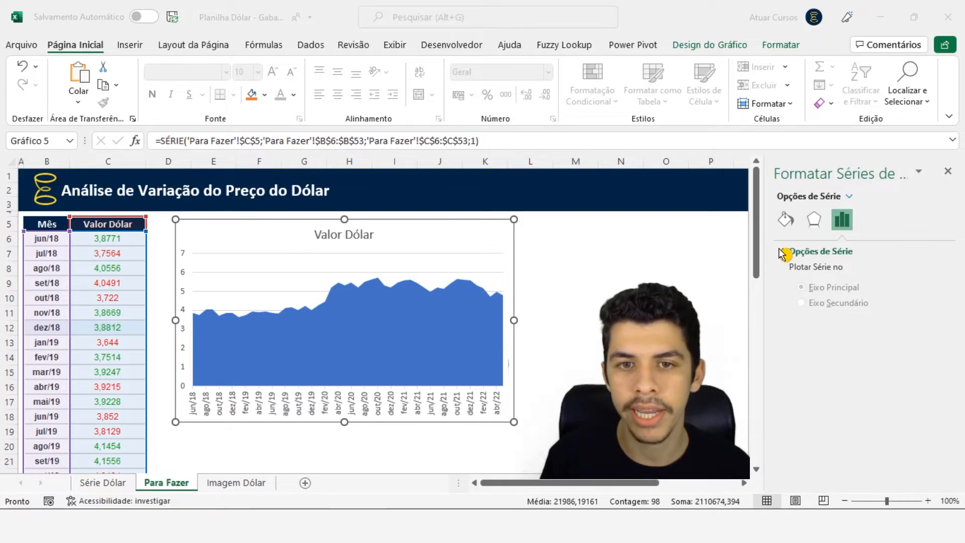
click(467, 300)
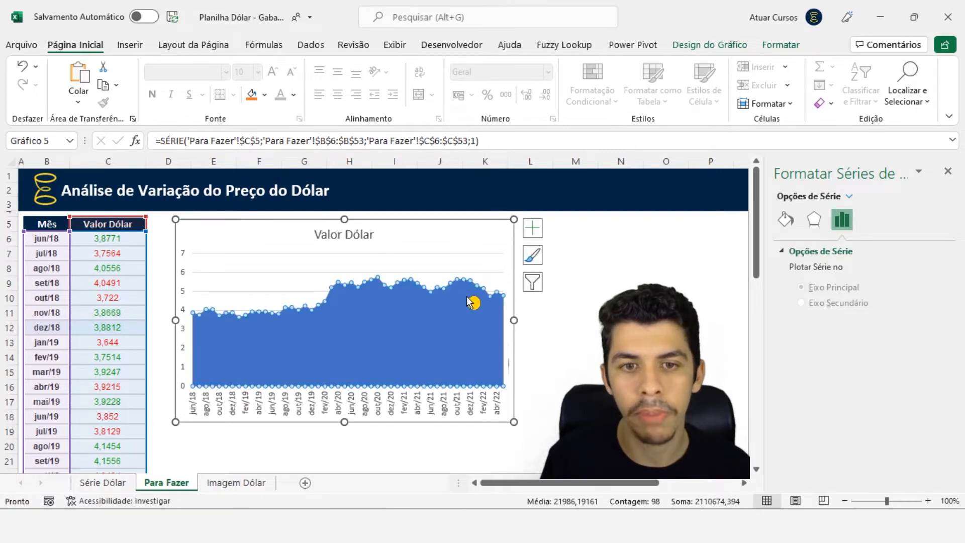
click(785, 220)
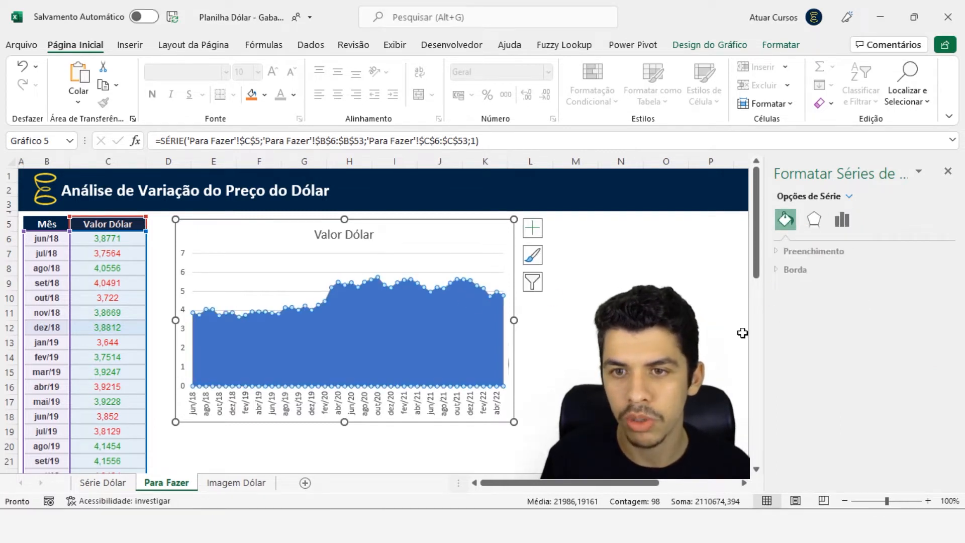
click(789, 253)
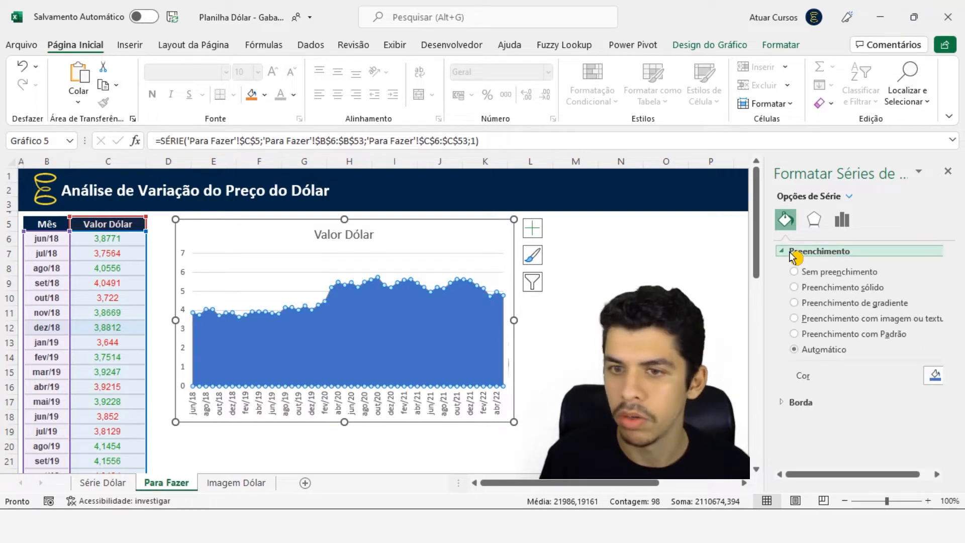
click(804, 322)
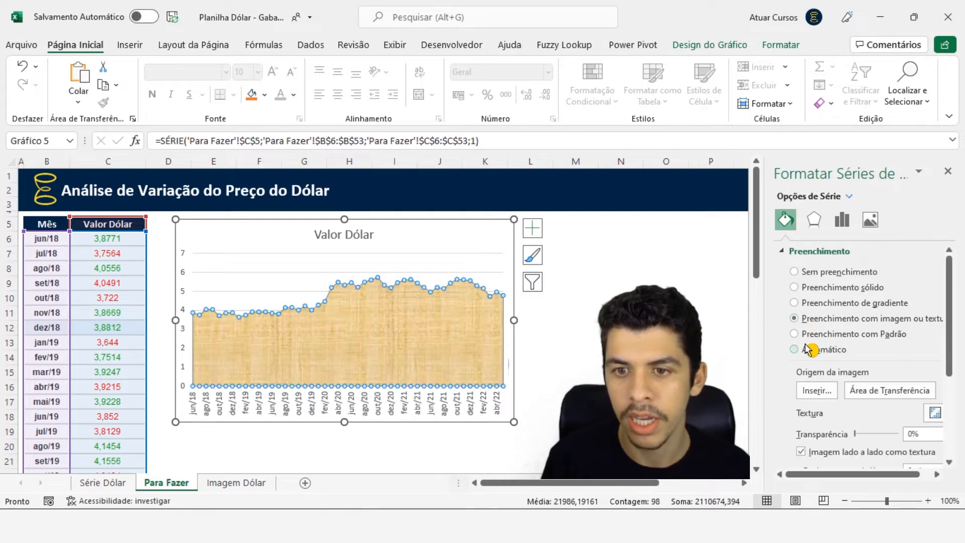
Use the copied banknote picture on the clipboard as the image source for the area series' fill
click(816, 392)
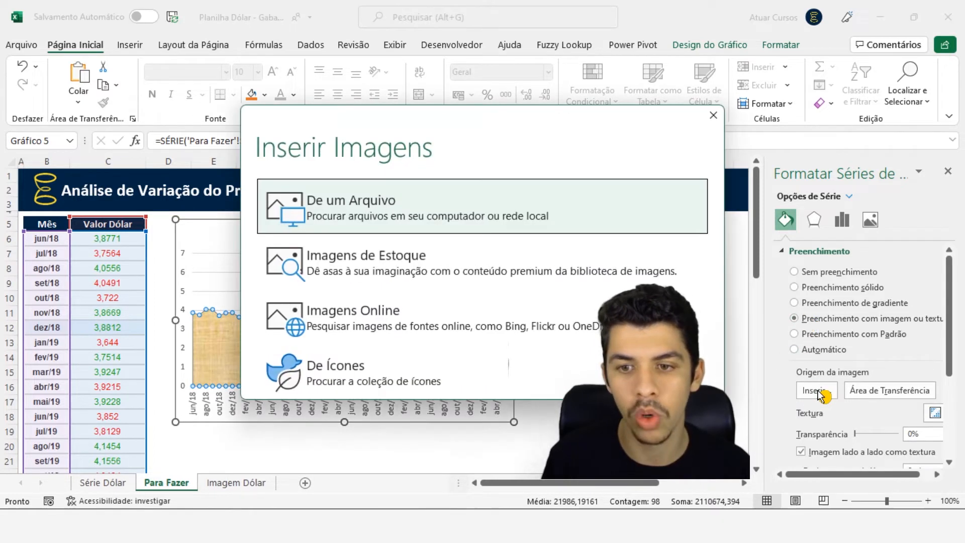
click(713, 115)
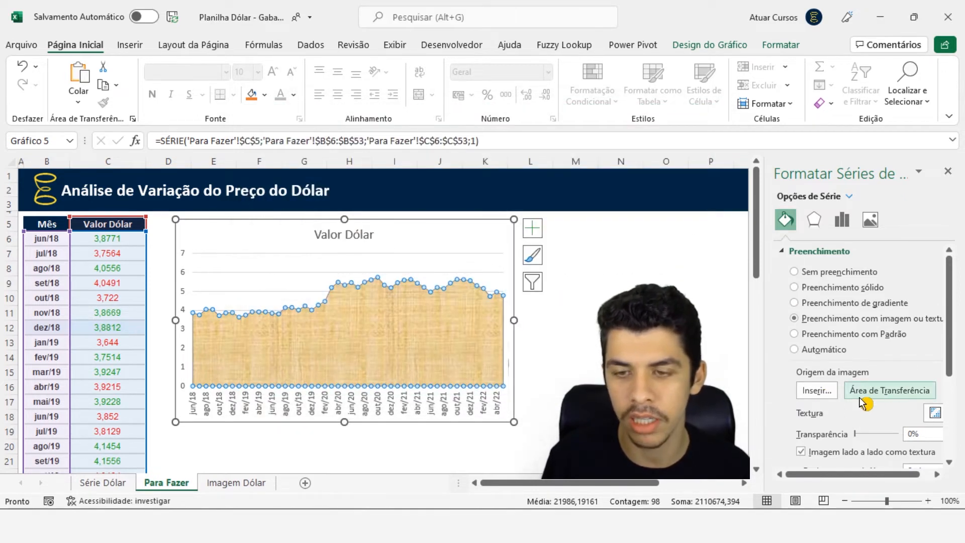
click(860, 397)
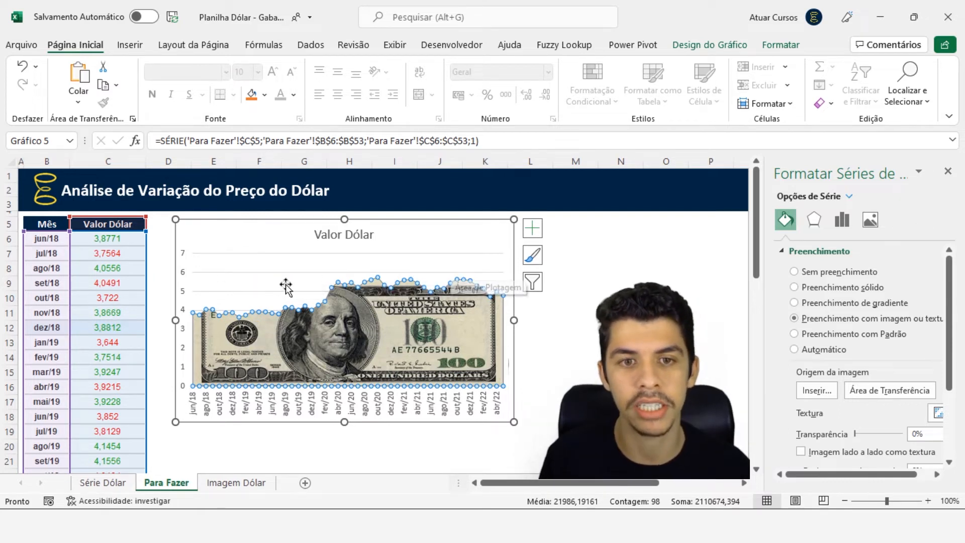
Try deleting the chart's horizontal gridlines and undo the deletion
click(249, 273)
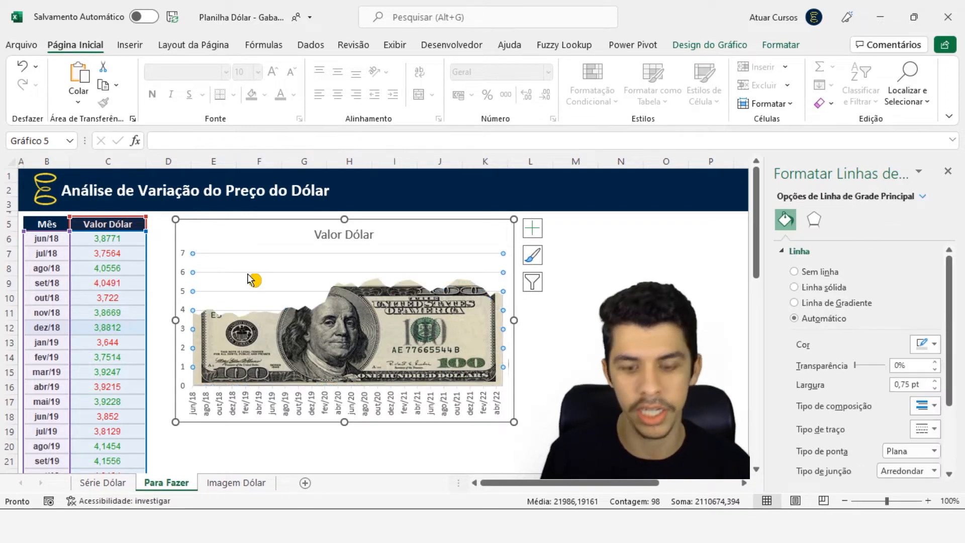
key(Escape)
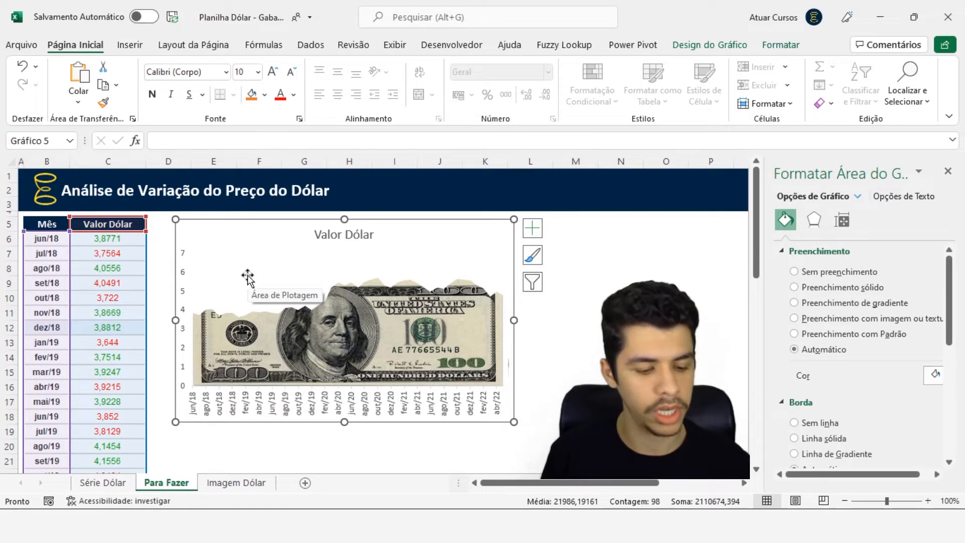
click(247, 275)
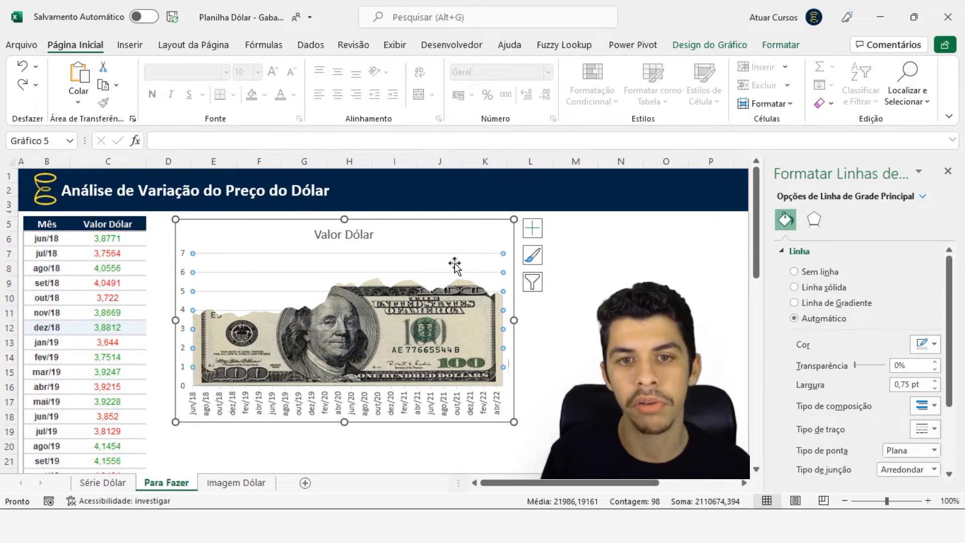
Remove the gridlines from the Valor Dólar chart and compare it with the finished chart on the Série Dólar sheet
click(532, 231)
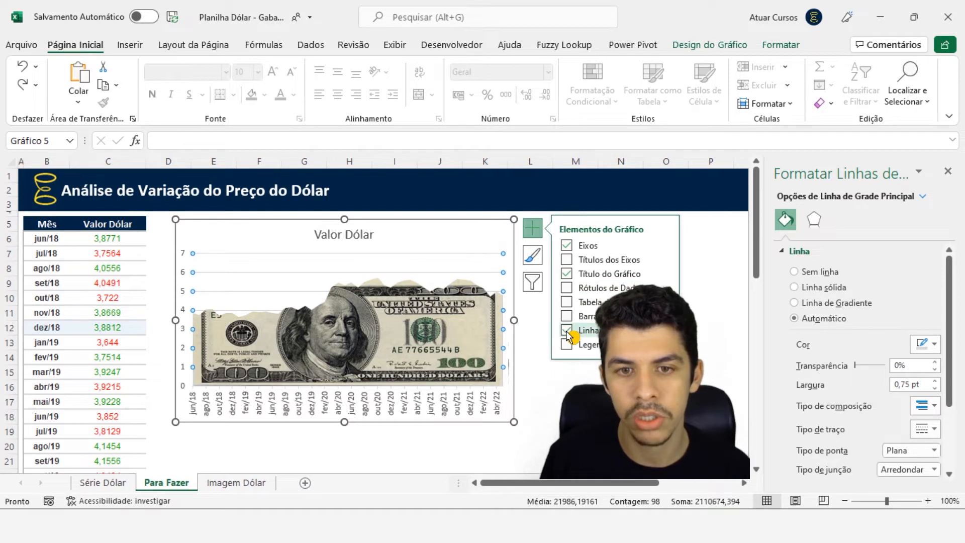
click(566, 330)
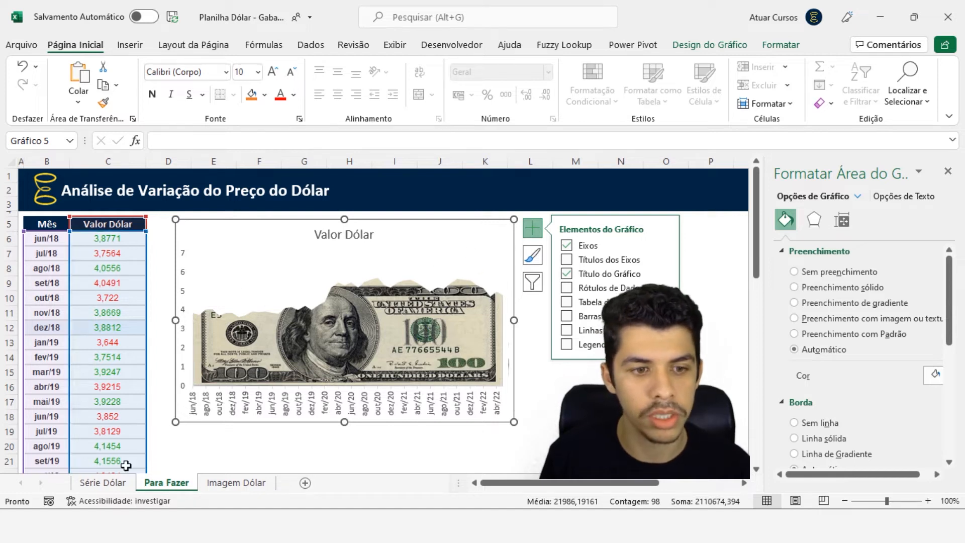
click(118, 484)
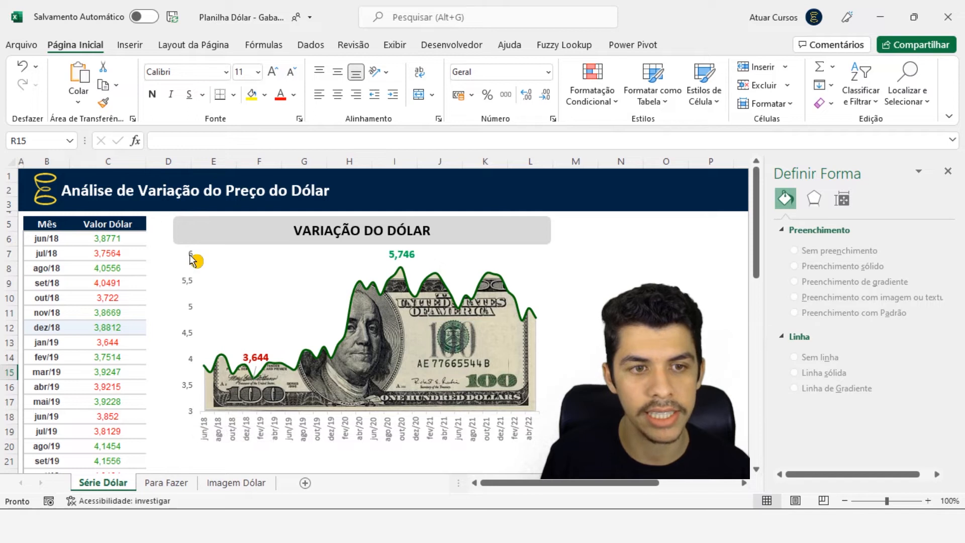
click(171, 484)
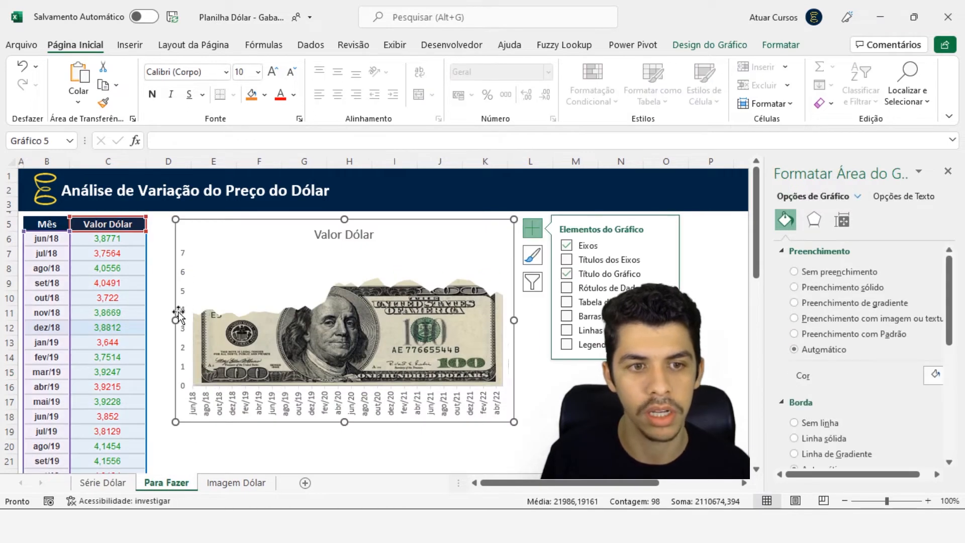
Set the chart's vertical axis limits to a minimum of 3 and a maximum of 6
click(191, 278)
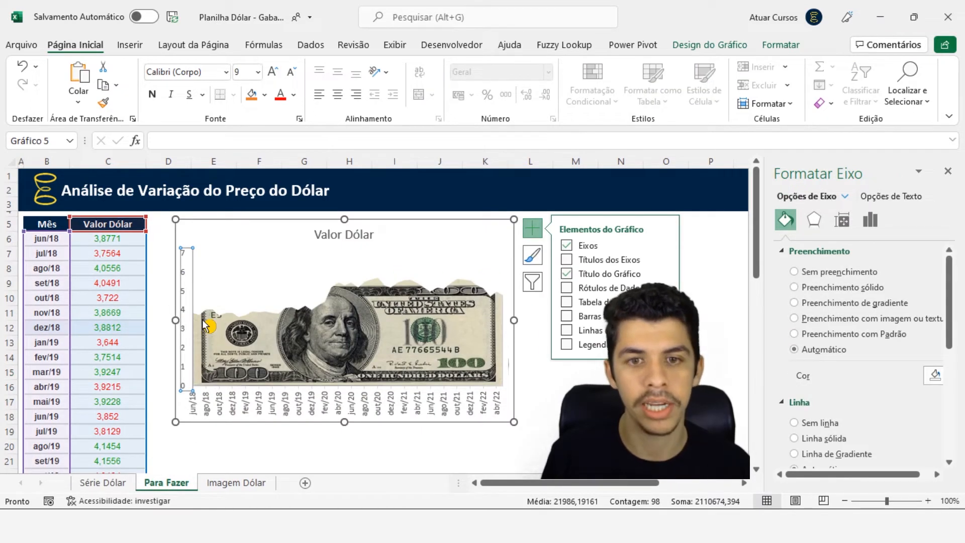
right_click(185, 277)
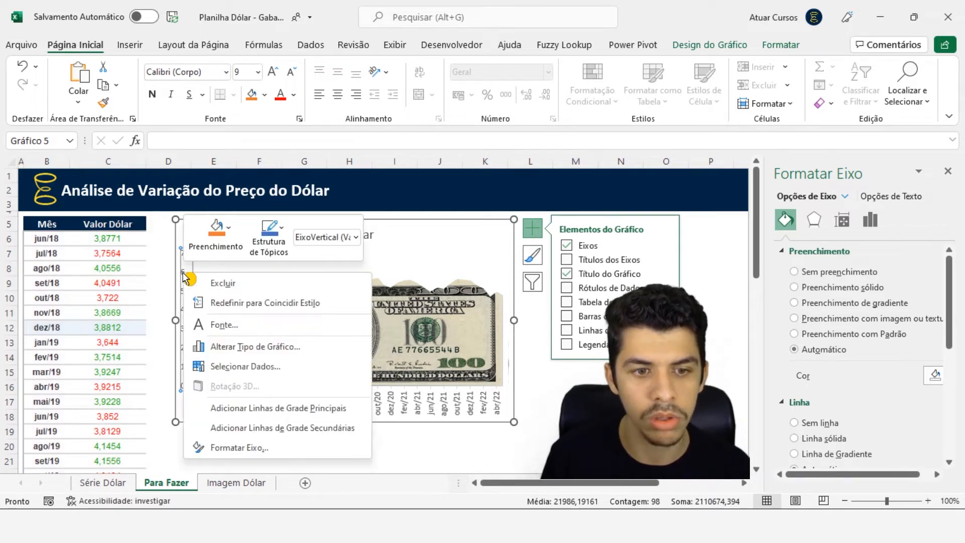
click(240, 447)
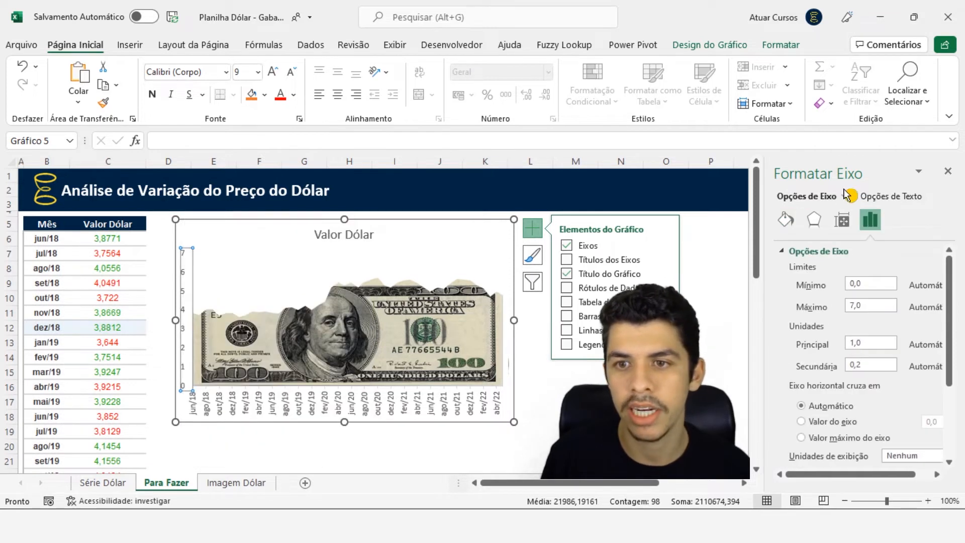
click(786, 219)
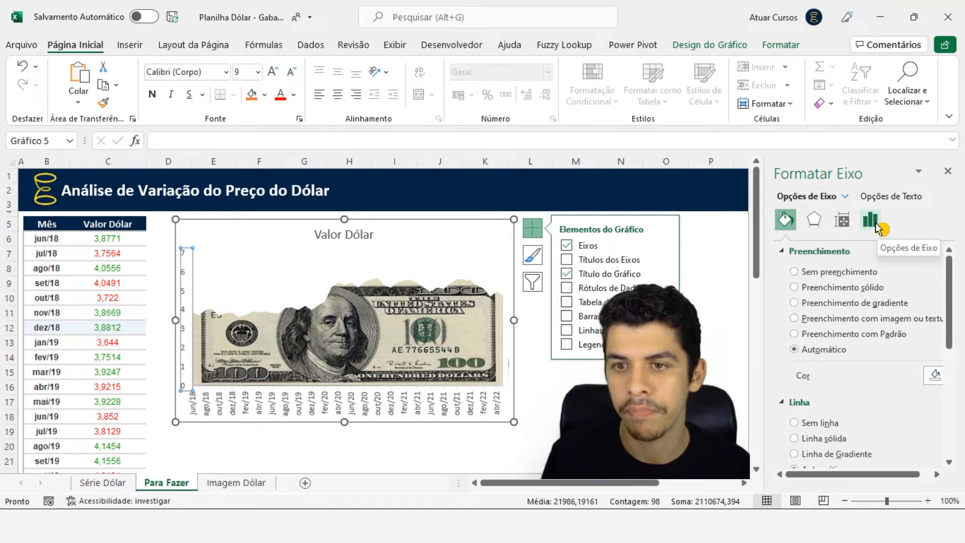
click(876, 226)
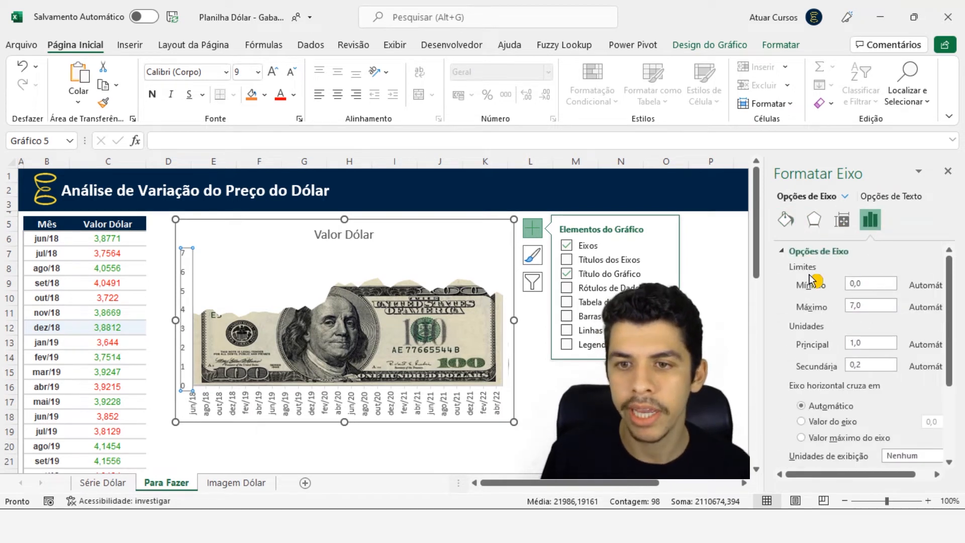
click(852, 283)
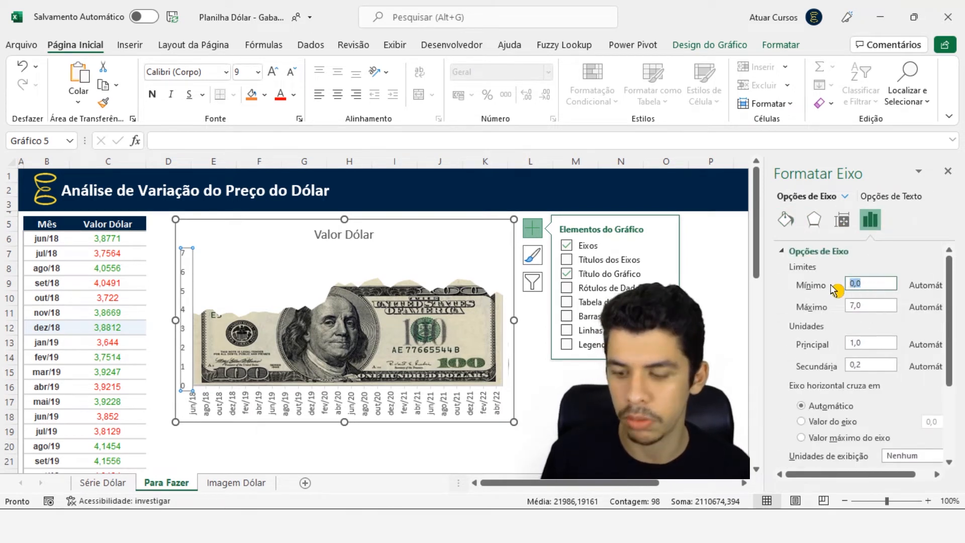
key(Tab)
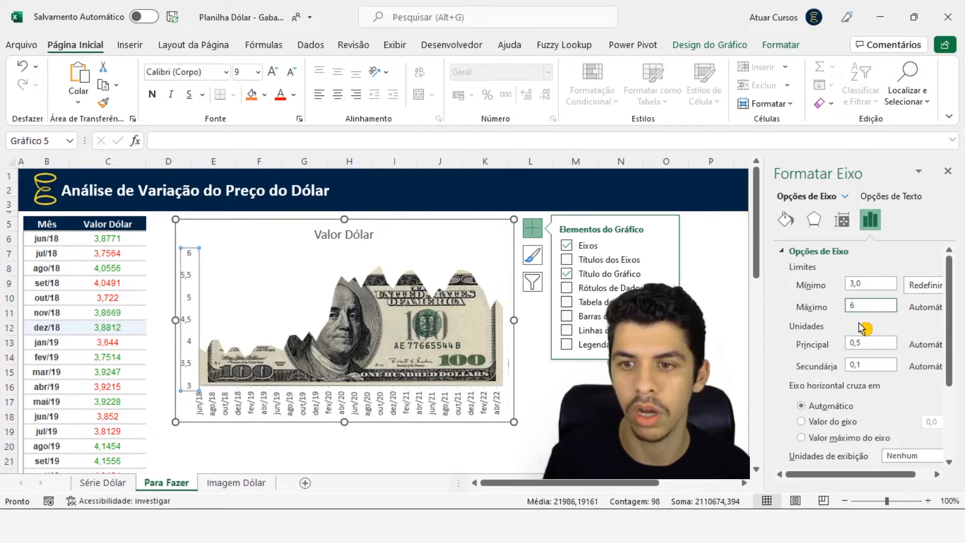
text(6)
key(Return)
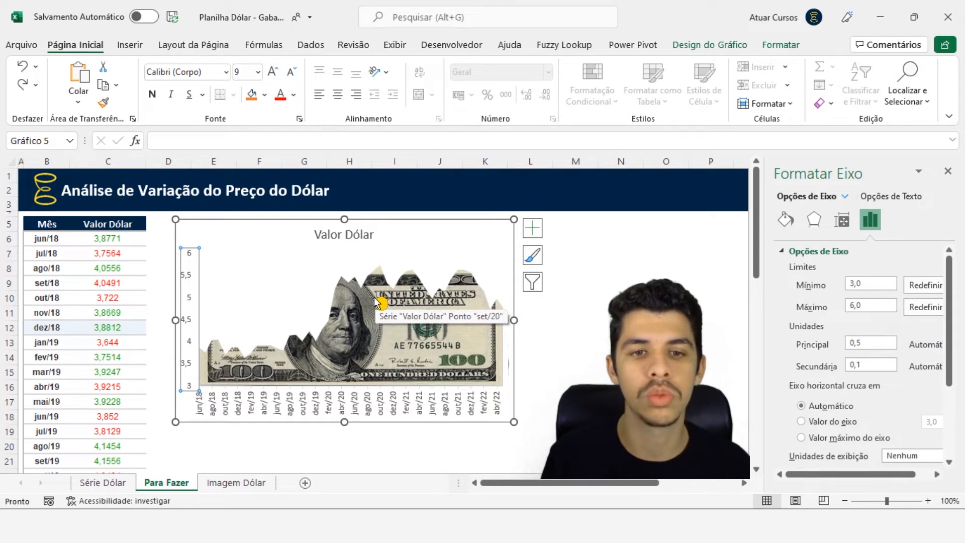
Try giving the Valor Dólar area series a dark green outline and undo it
click(390, 288)
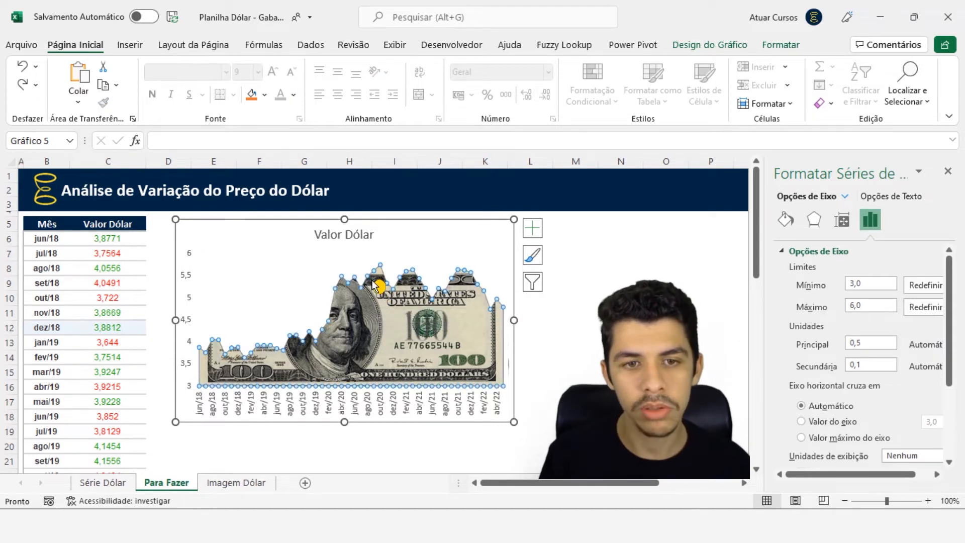
click(780, 45)
click(515, 67)
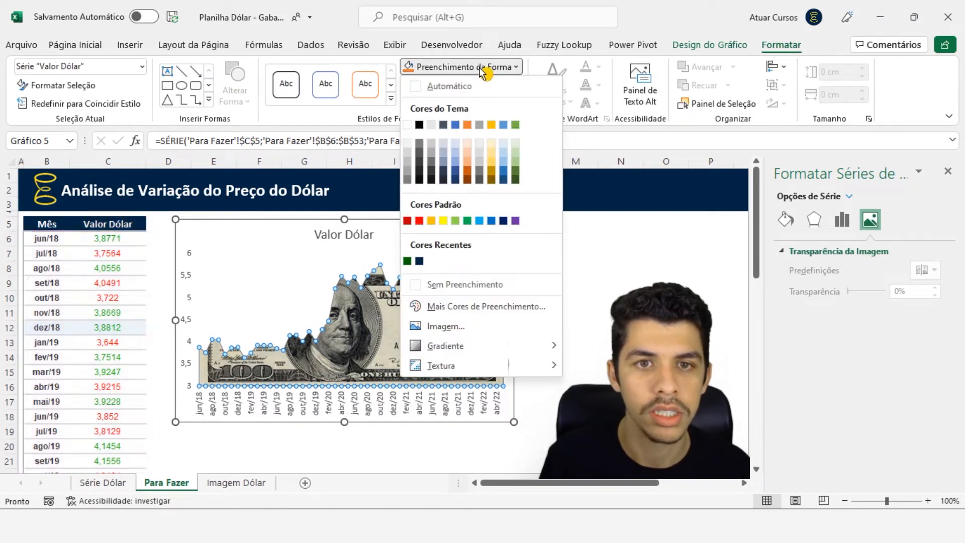
click(614, 137)
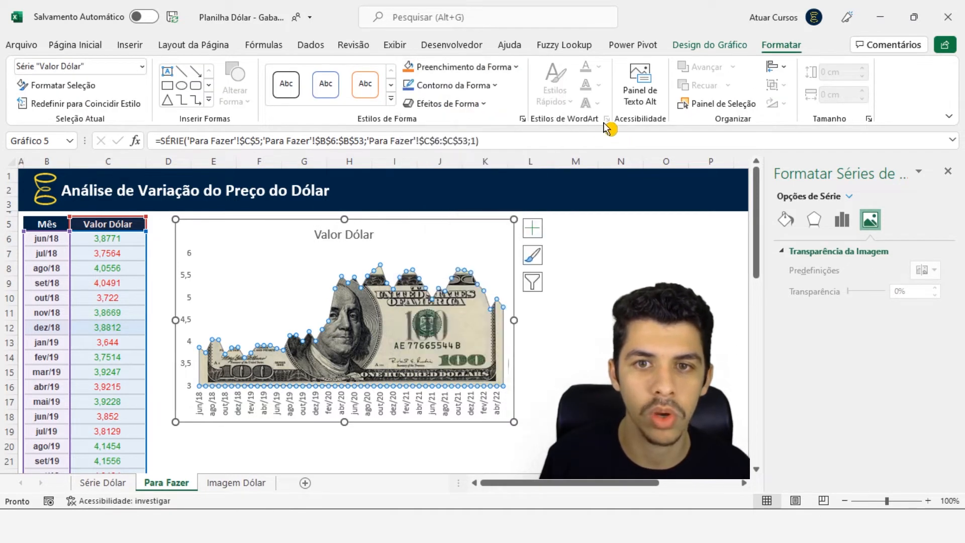
click(473, 85)
click(407, 280)
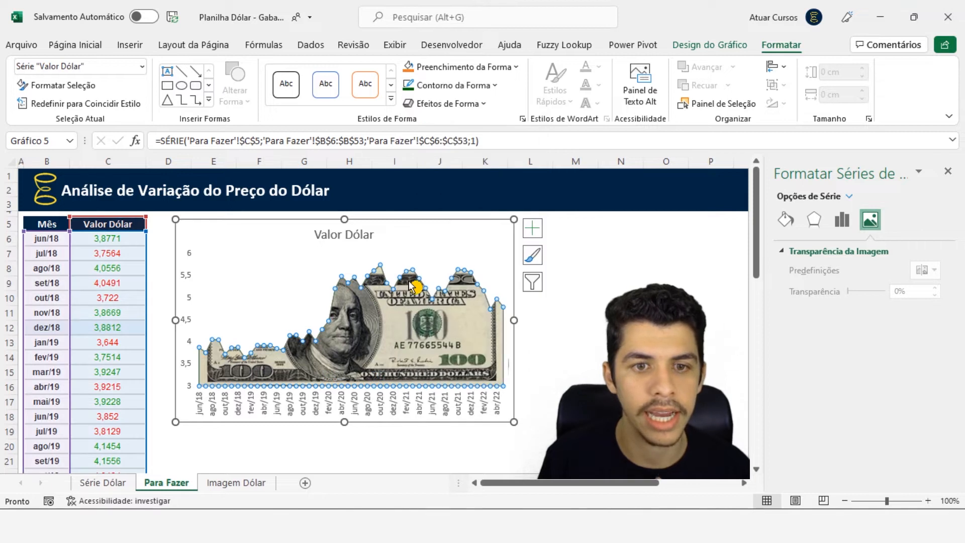
click(605, 357)
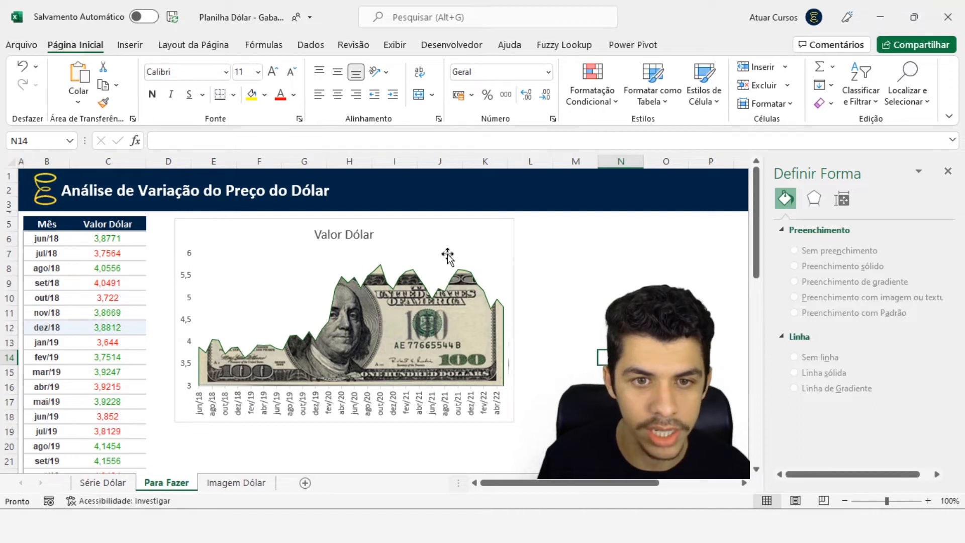
click(296, 370)
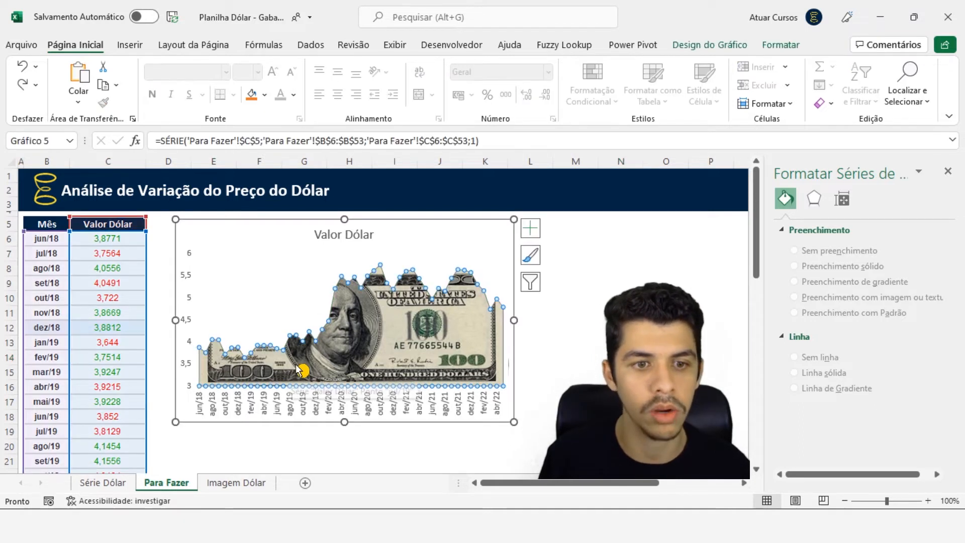
click(603, 359)
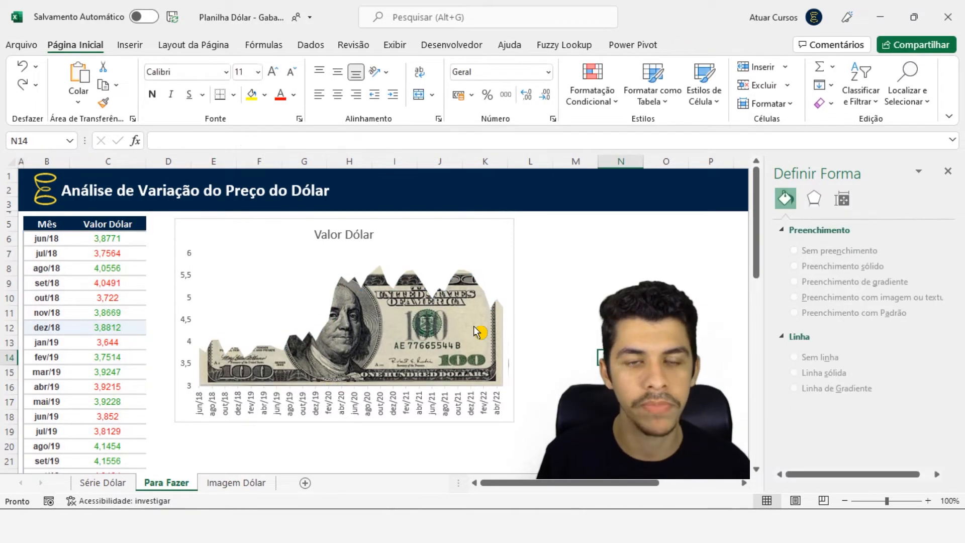
click(454, 319)
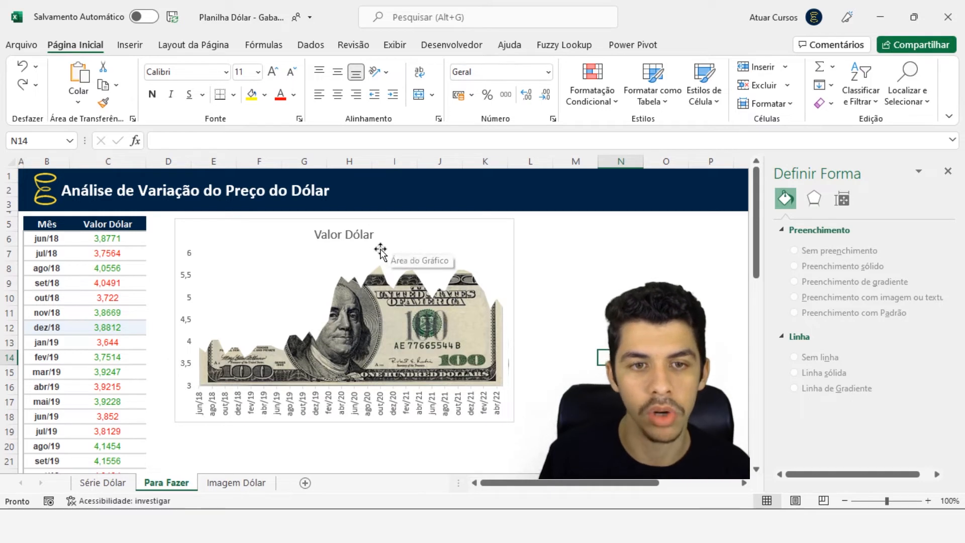
Open the chart's data source selection and add a new series named Valor Dólar 2
click(407, 230)
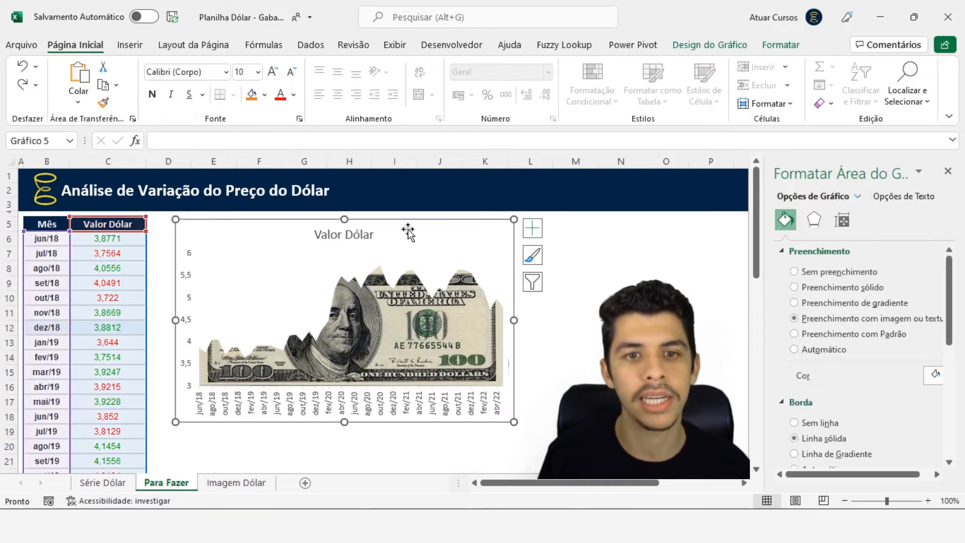
right_click(399, 235)
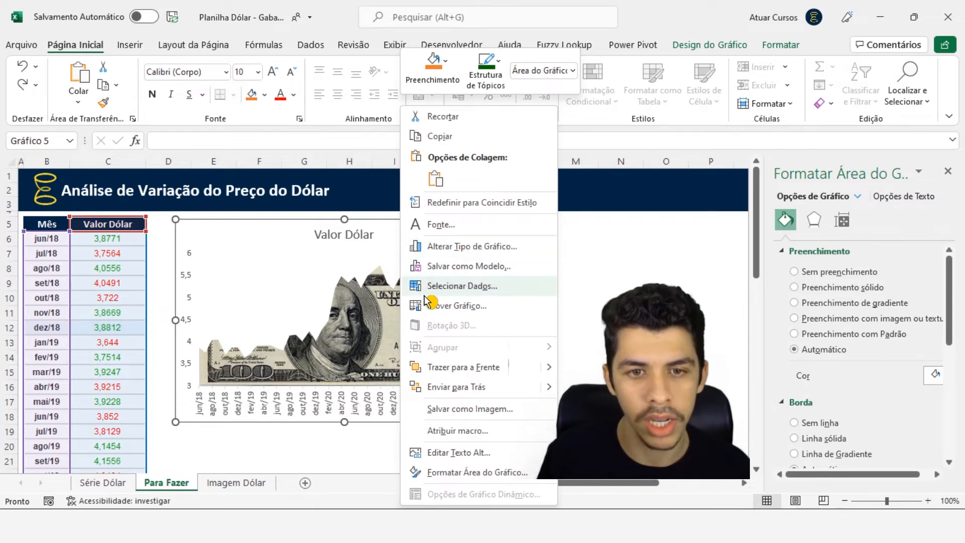
click(446, 289)
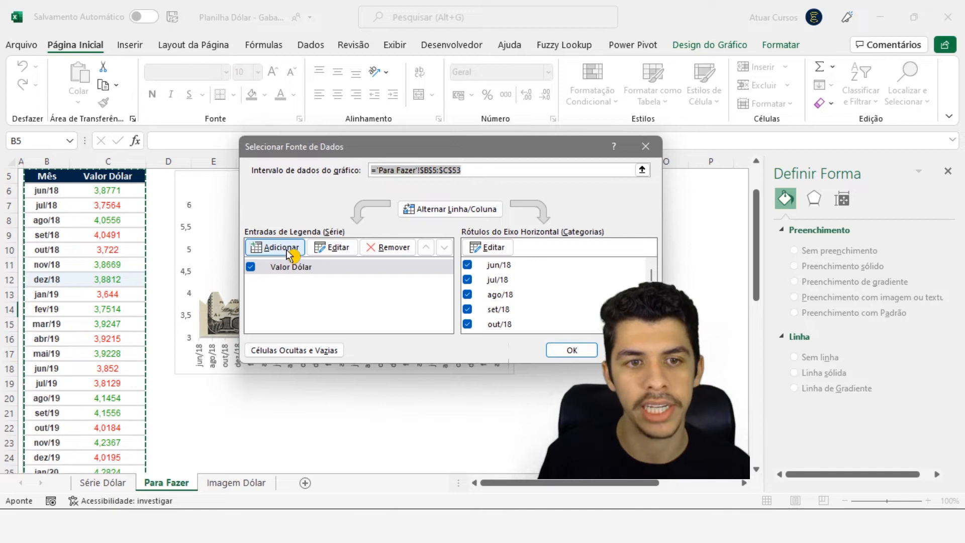
click(288, 257)
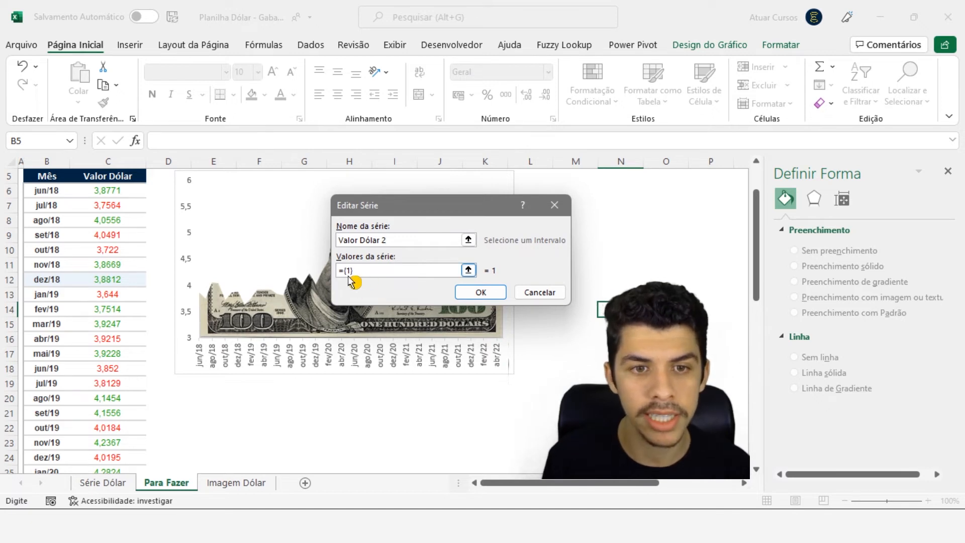
Set the values of the Valor Dólar 2 series to the dollar prices in C6:C53 of the Para Fazer sheet
drag(342, 274, 359, 276)
key(BackSpace)
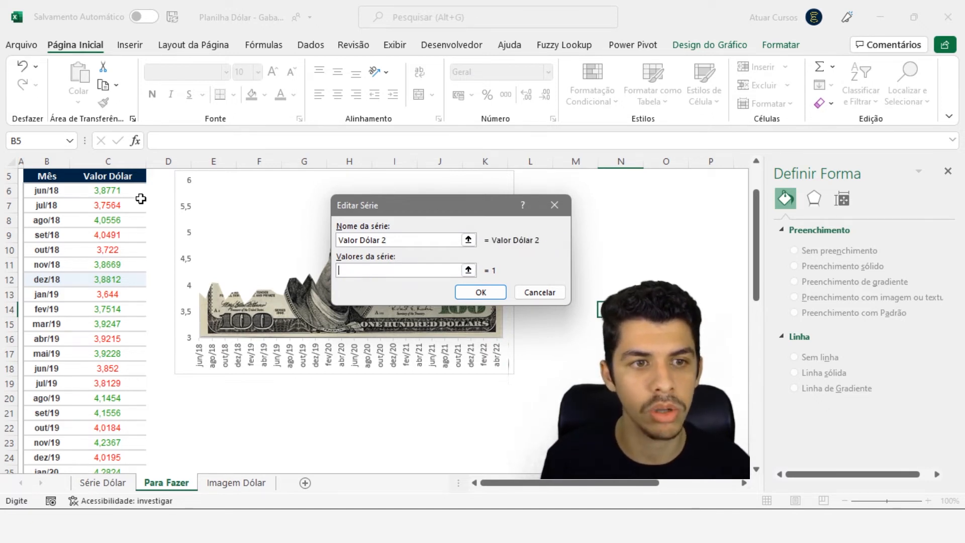
click(130, 193)
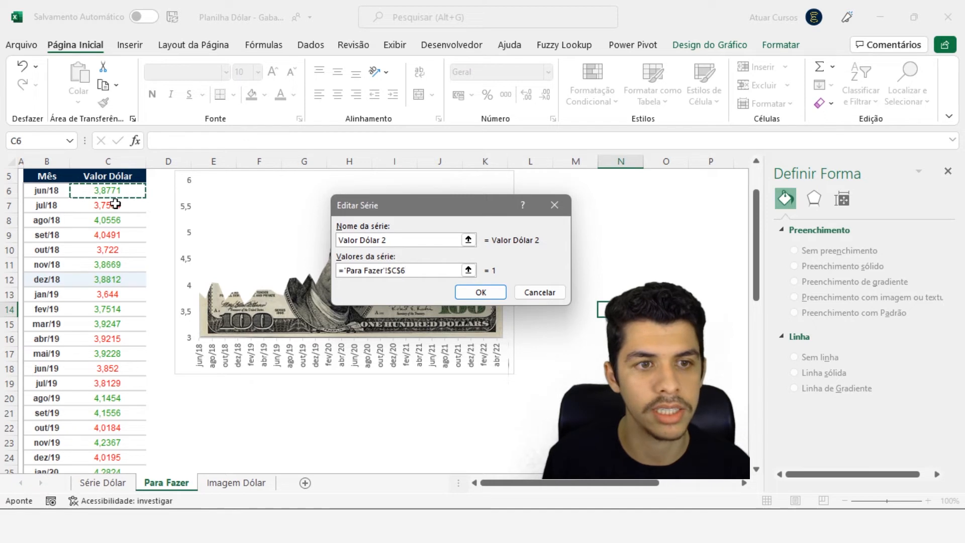
key(ctrl+shift+Down)
key(ctrl+shift+Down)
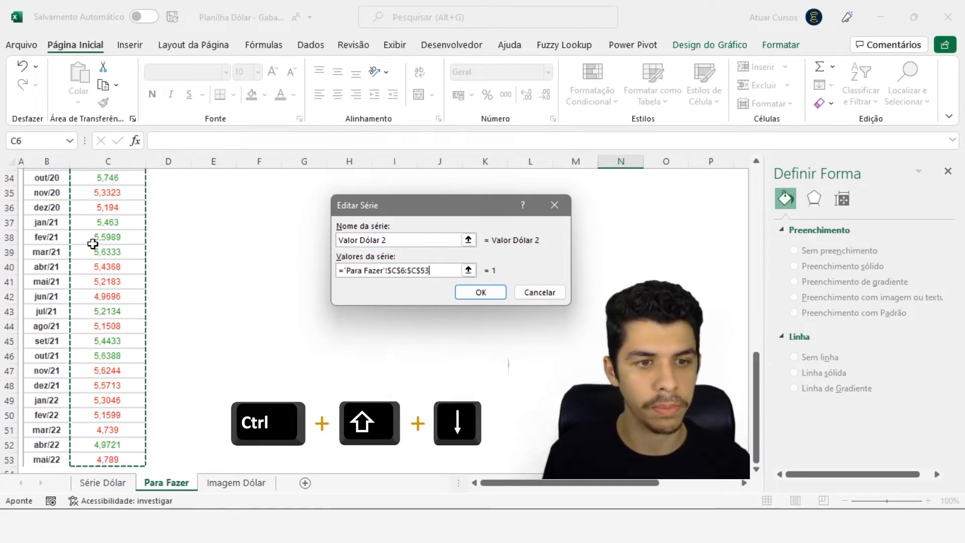
scroll(133, 386, down, 1)
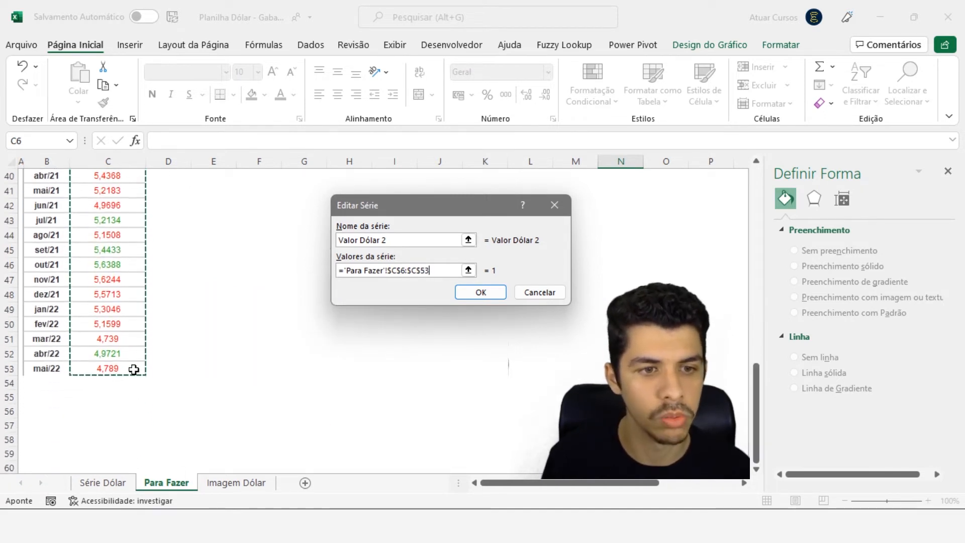
scroll(134, 377, up, 9)
scroll(132, 370, up, 2)
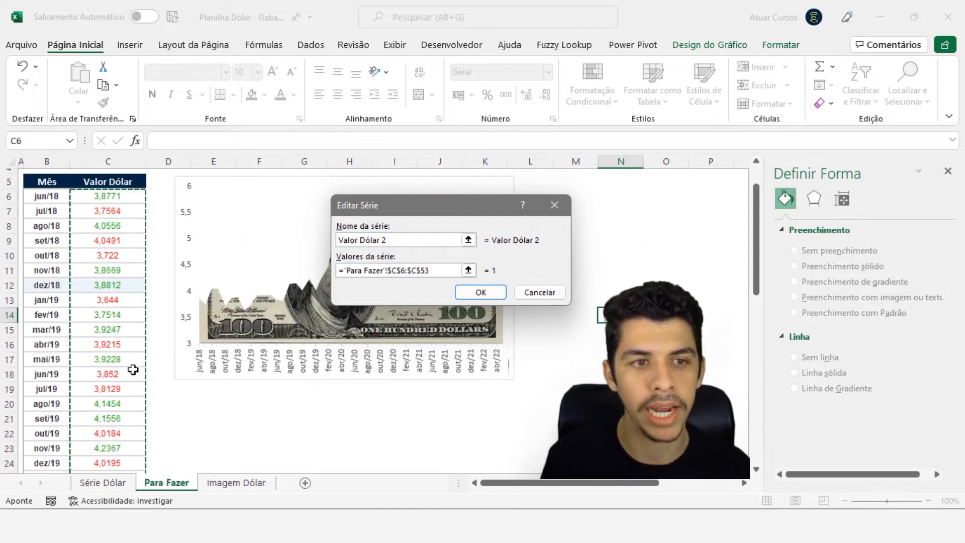
click(459, 291)
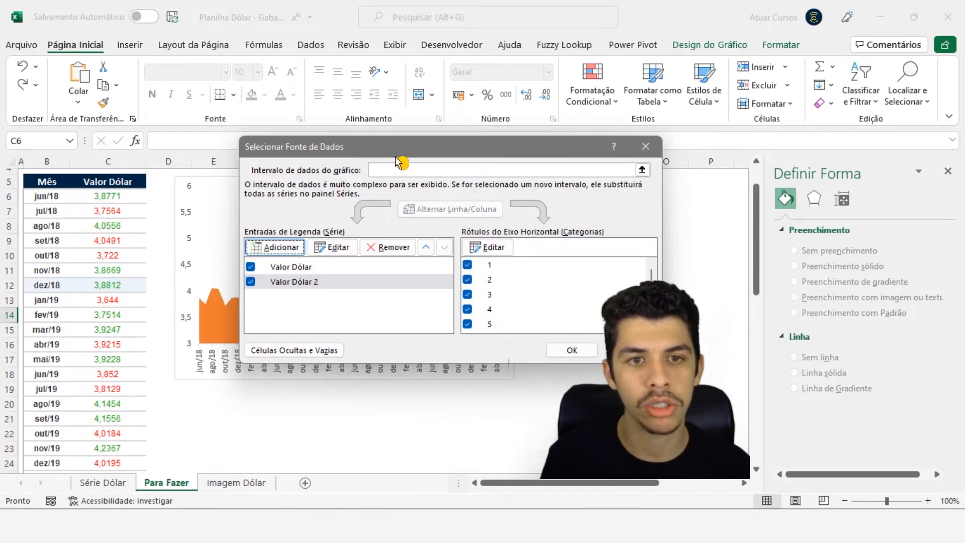
Use the months in B6:B53 as the horizontal axis labels for Valor Dólar 2 and apply the data source changes
drag(391, 148, 349, 148)
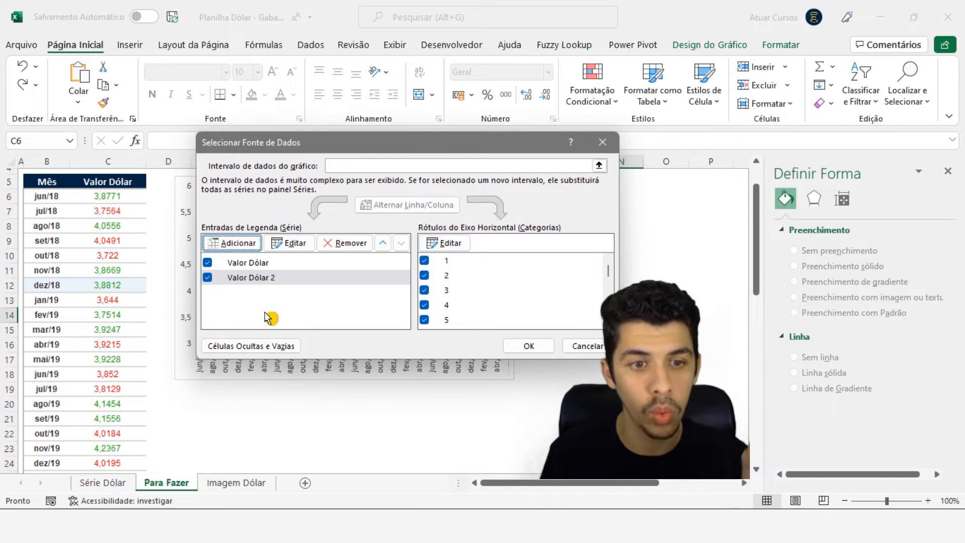
click(445, 242)
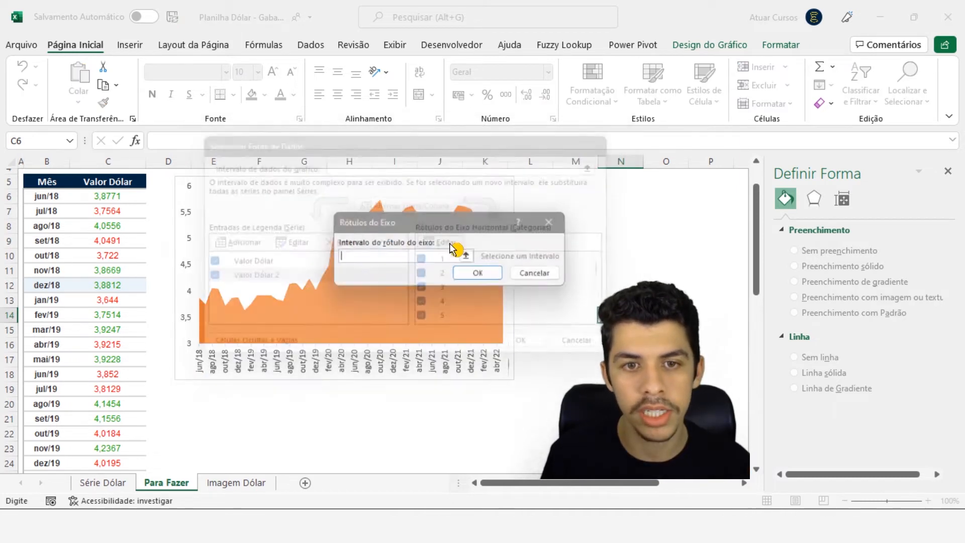
click(50, 197)
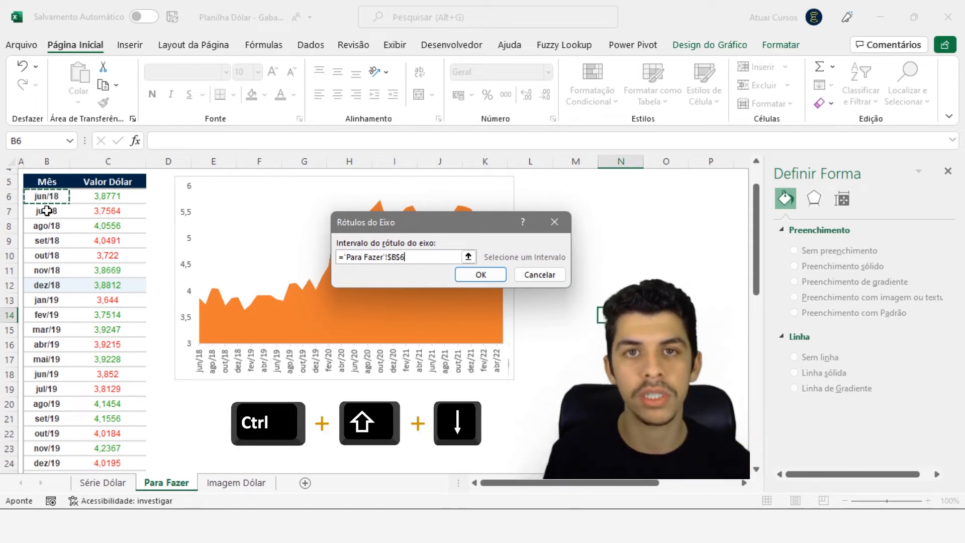
key(ctrl+shift+Down)
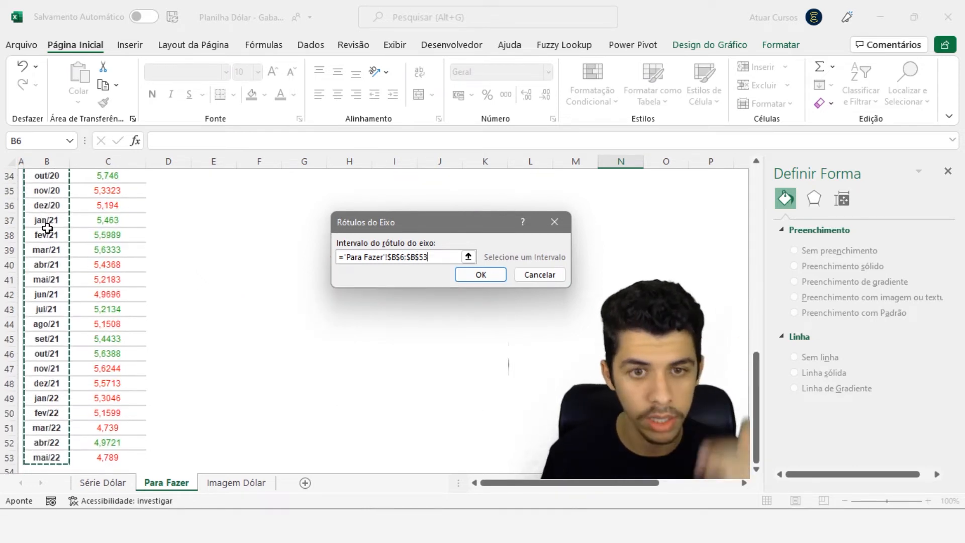
click(482, 275)
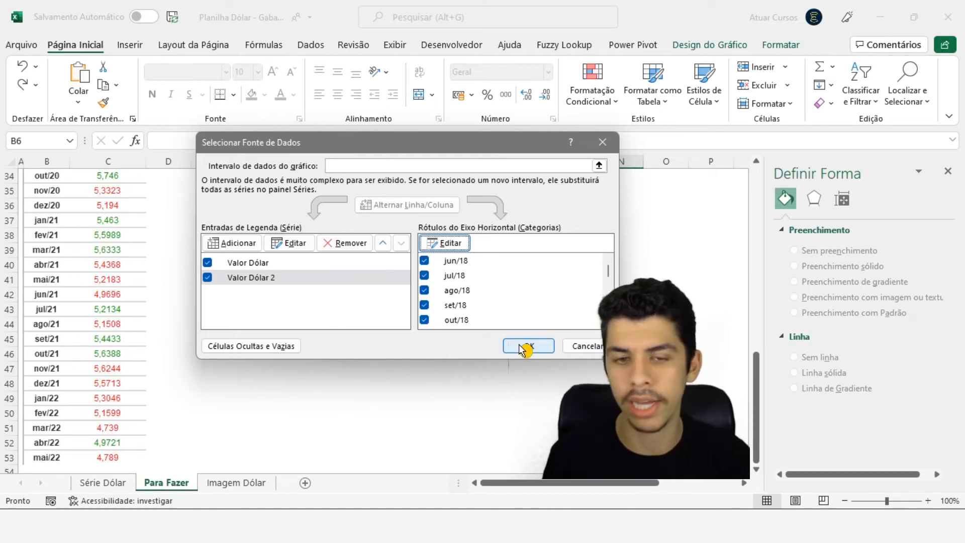
click(522, 346)
scroll(377, 347, up, 10)
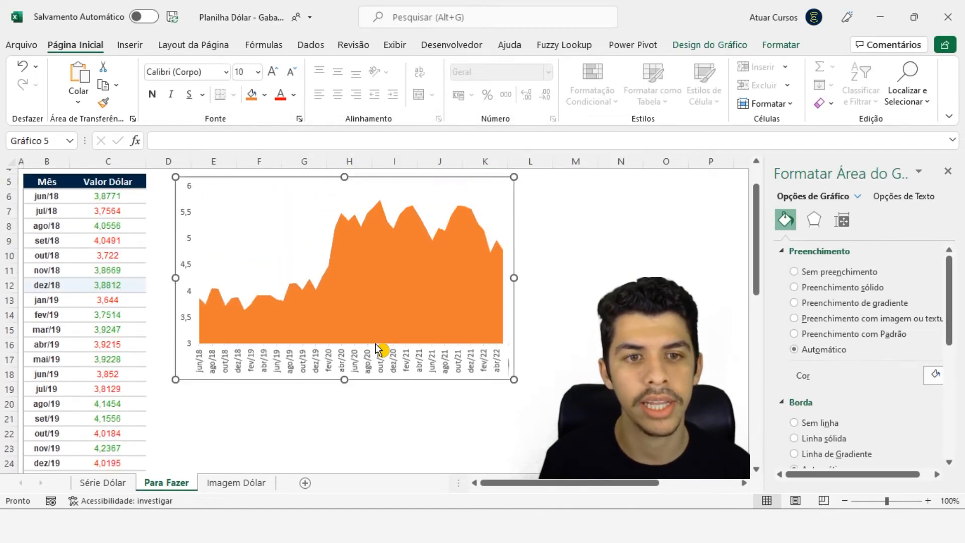
scroll(378, 347, up, 1)
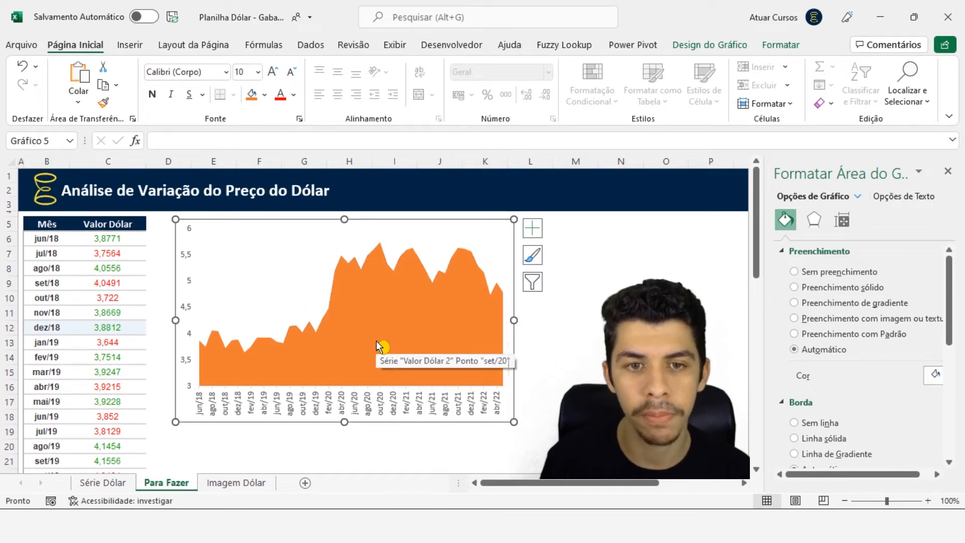
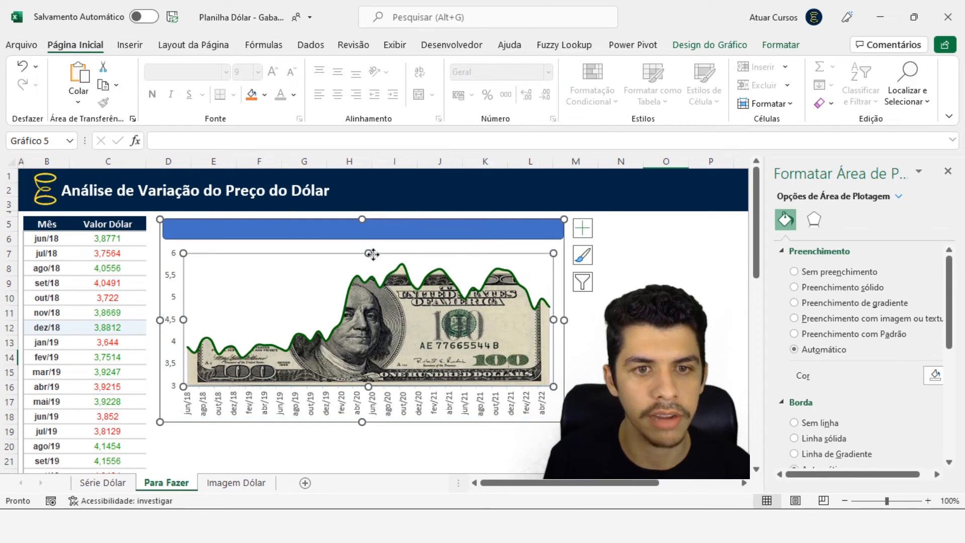
Stretch the rounded rectangle into a banner across the chart's full width and enter the text VARIAÇÃO DO DÓLAR in it
click(367, 243)
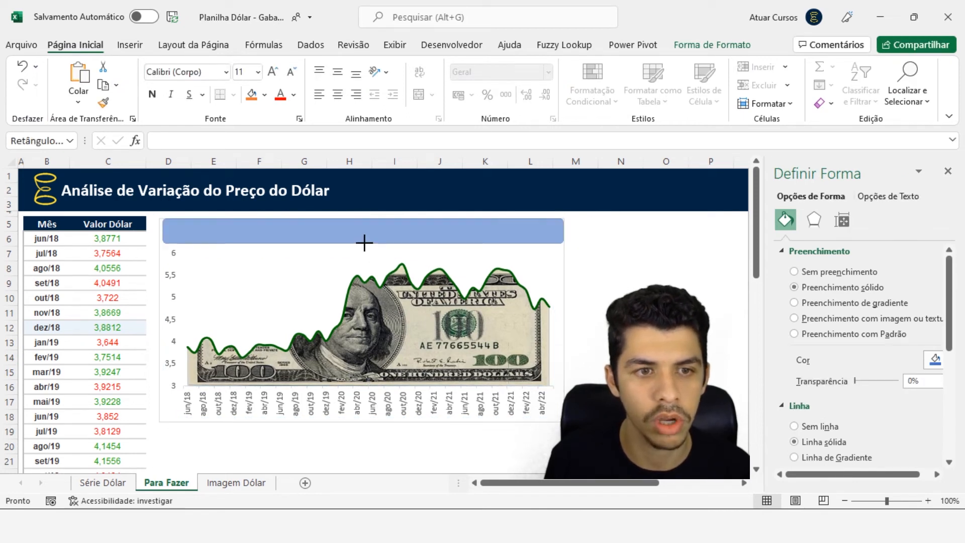
drag(161, 230, 158, 230)
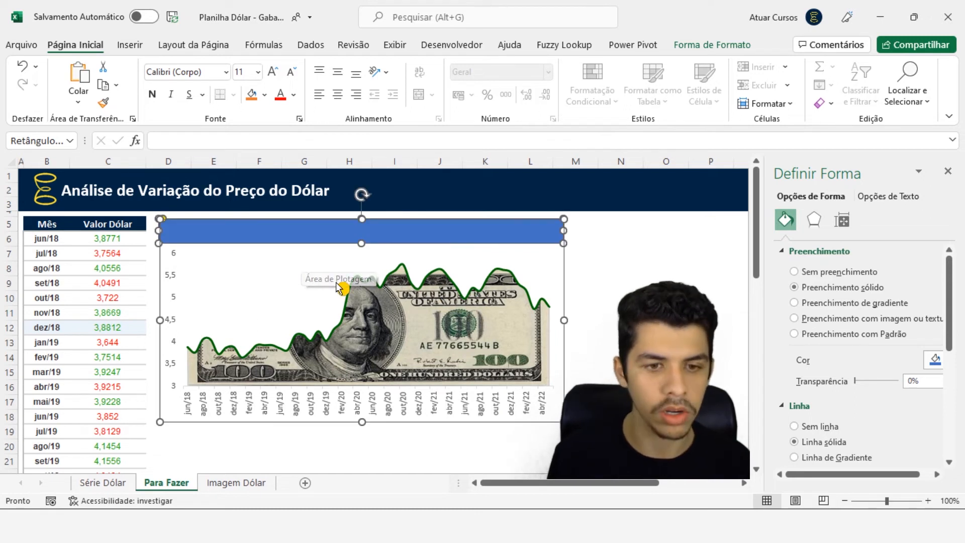
click(121, 484)
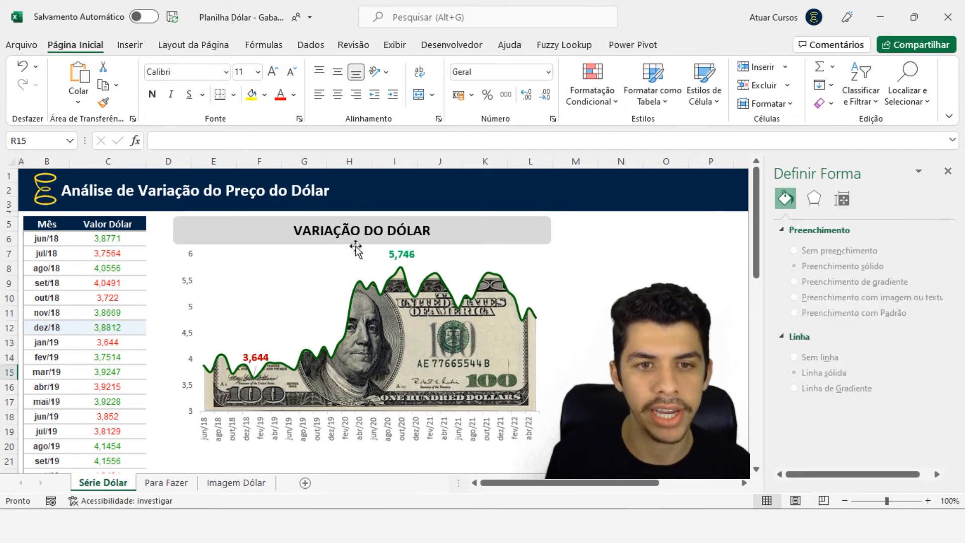
click(163, 484)
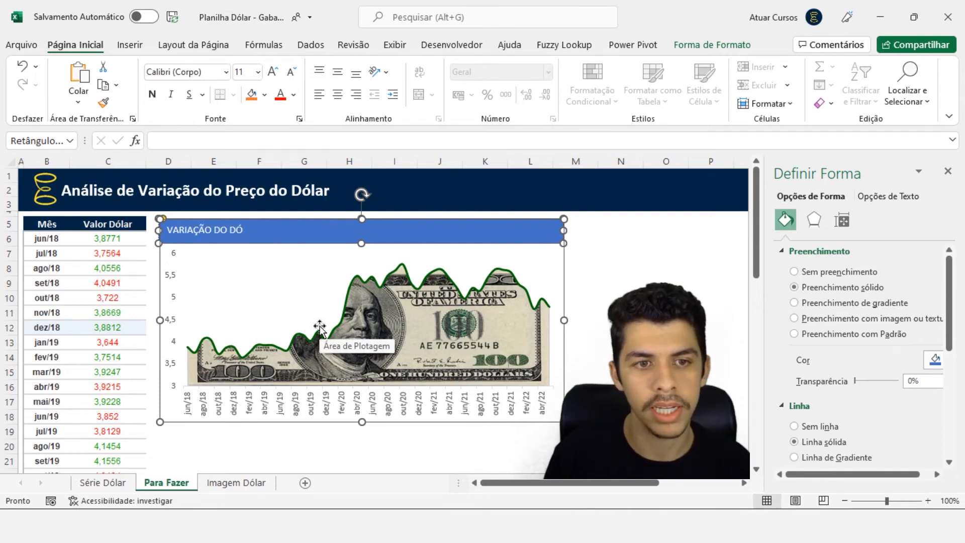
click(417, 304)
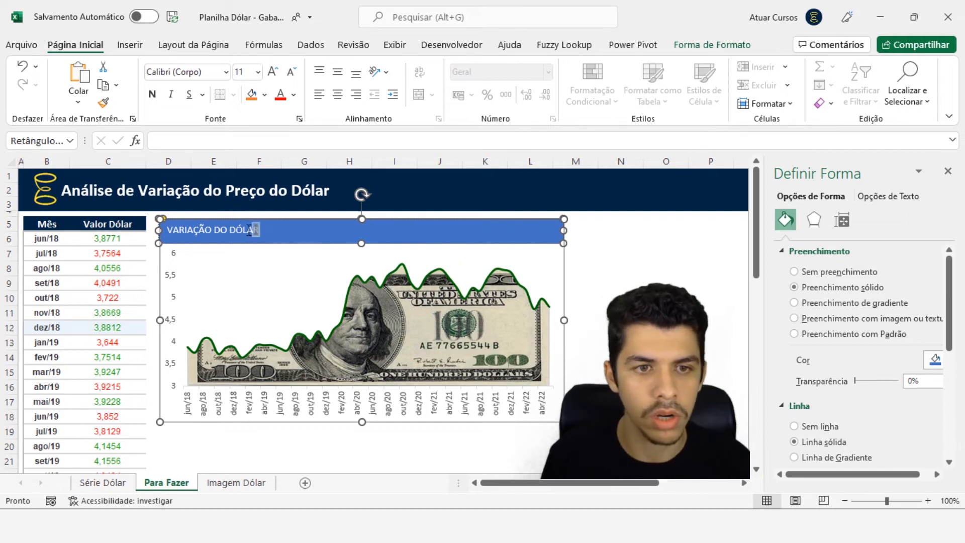
Centre the banner text VARIAÇÃO DO DÓLAR horizontally and vertically within its rounded rectangle
drag(260, 230, 203, 224)
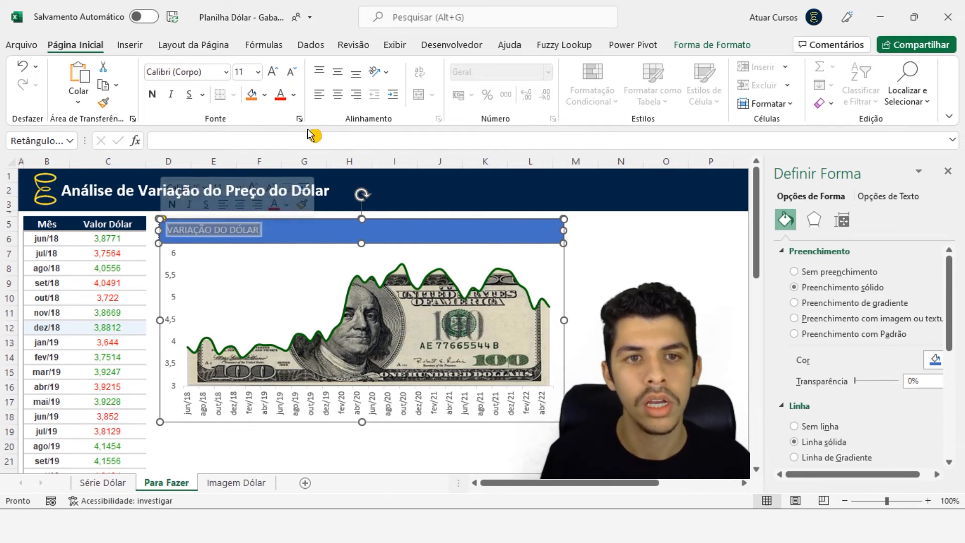
click(338, 95)
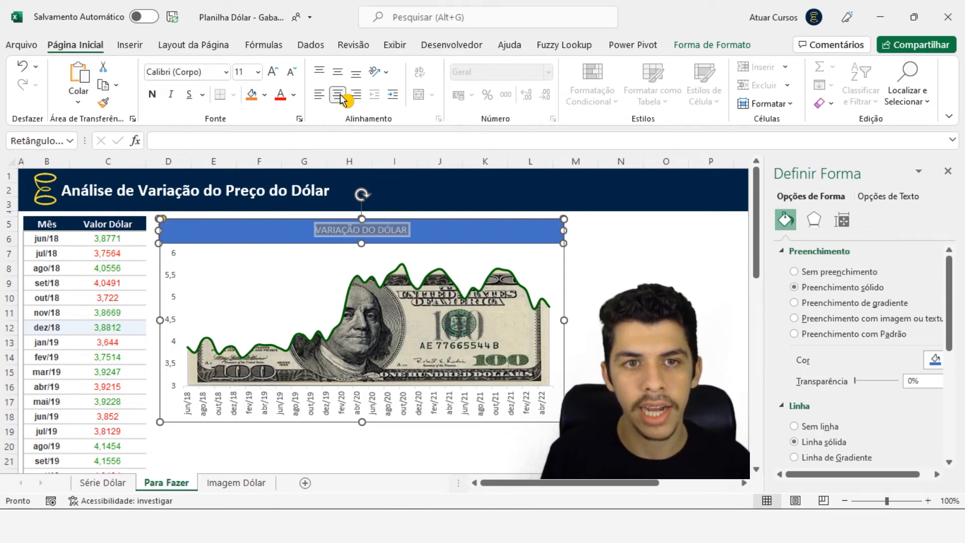
click(339, 75)
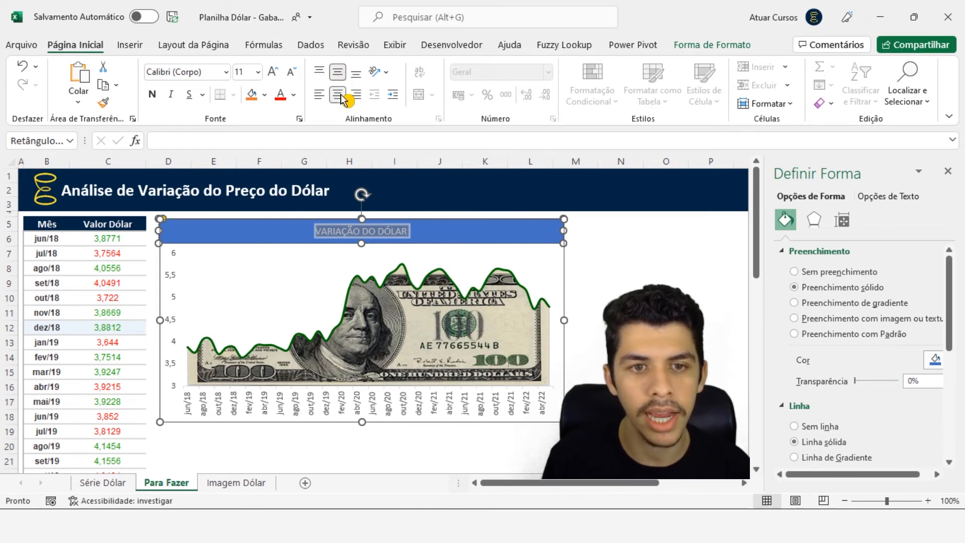
Format the banner text in bold, size 16, with the automatic black font colour
click(276, 74)
click(276, 74)
click(275, 75)
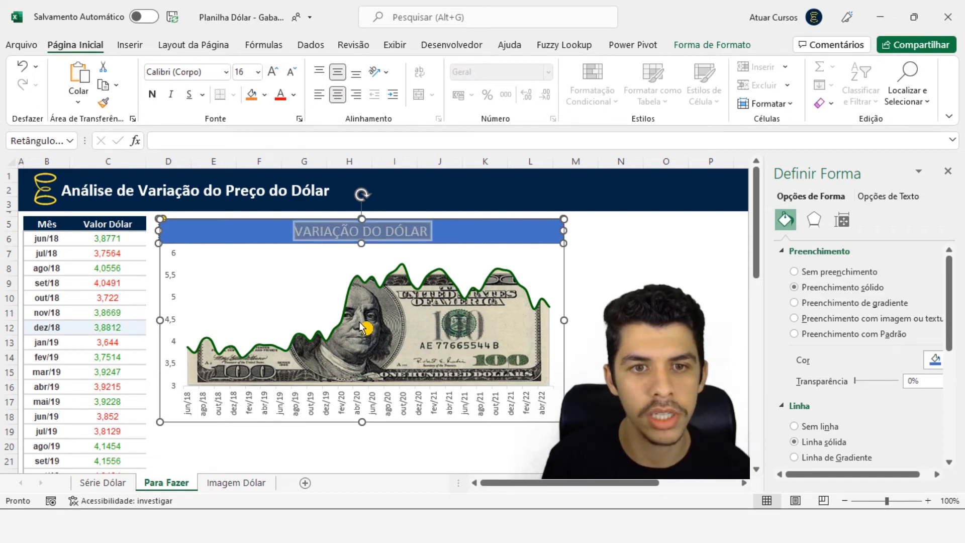
click(153, 94)
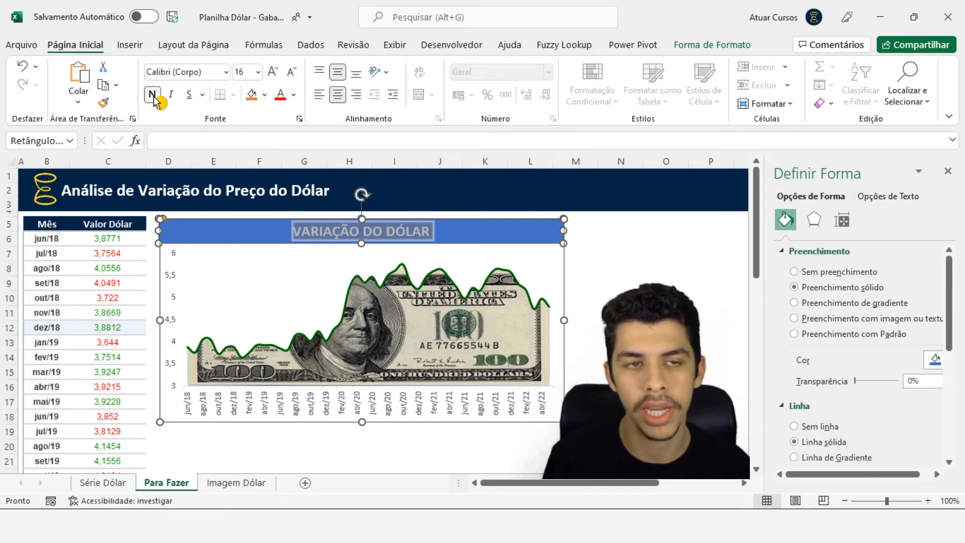
click(293, 94)
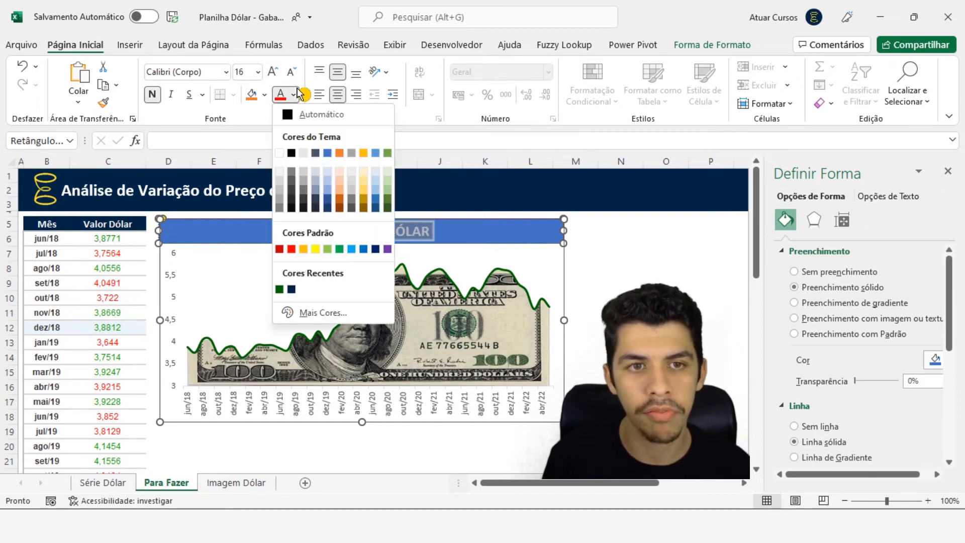
click(294, 114)
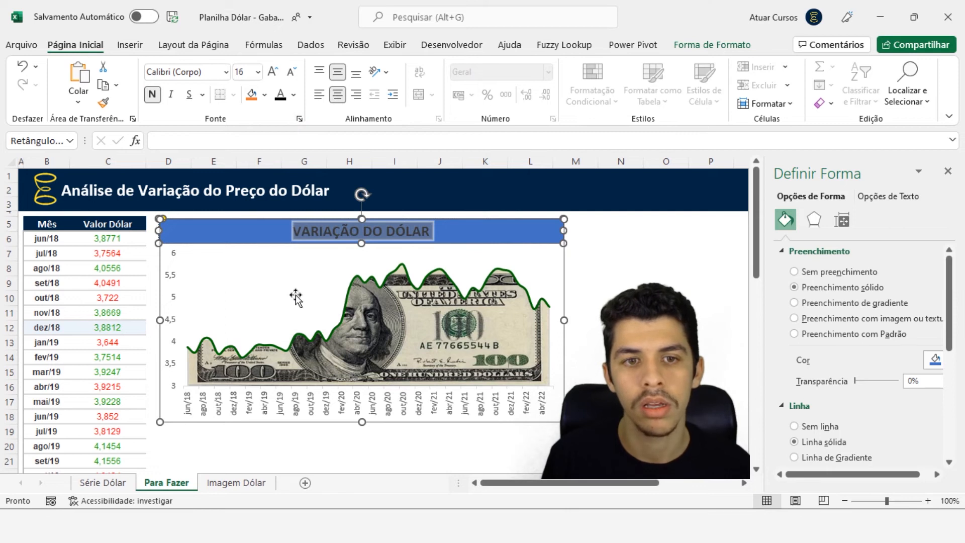
Fill the VARIAÇÃO DO DÓLAR banner shape with light grey
click(232, 231)
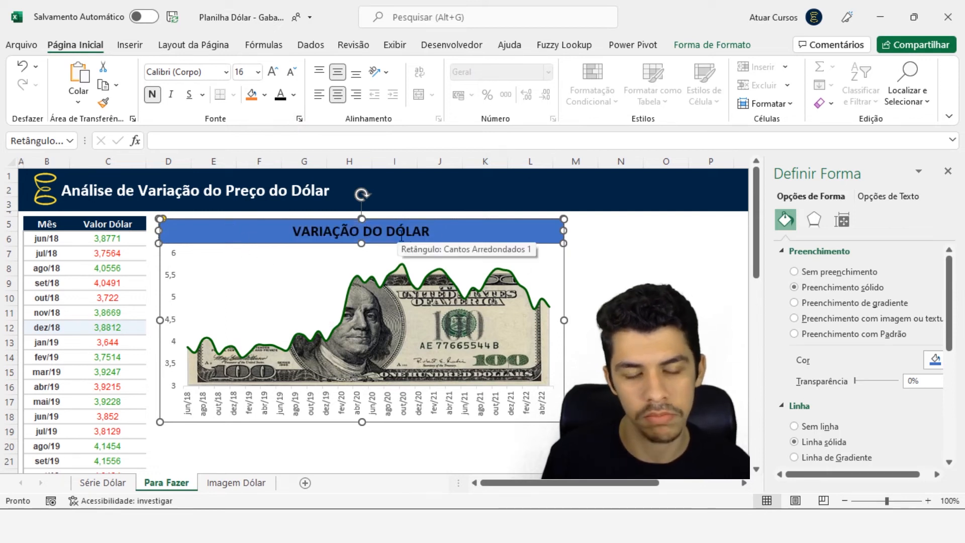
triple_click(383, 230)
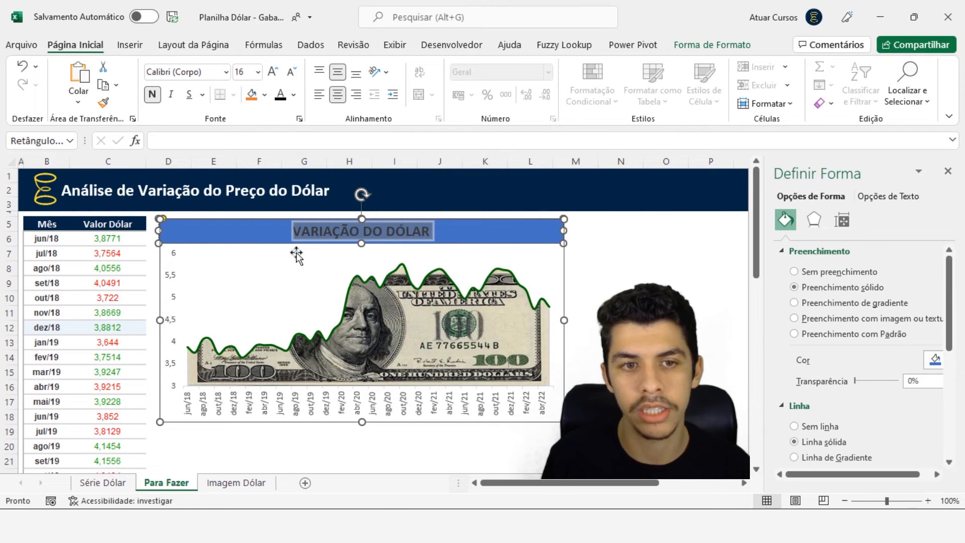
click(190, 237)
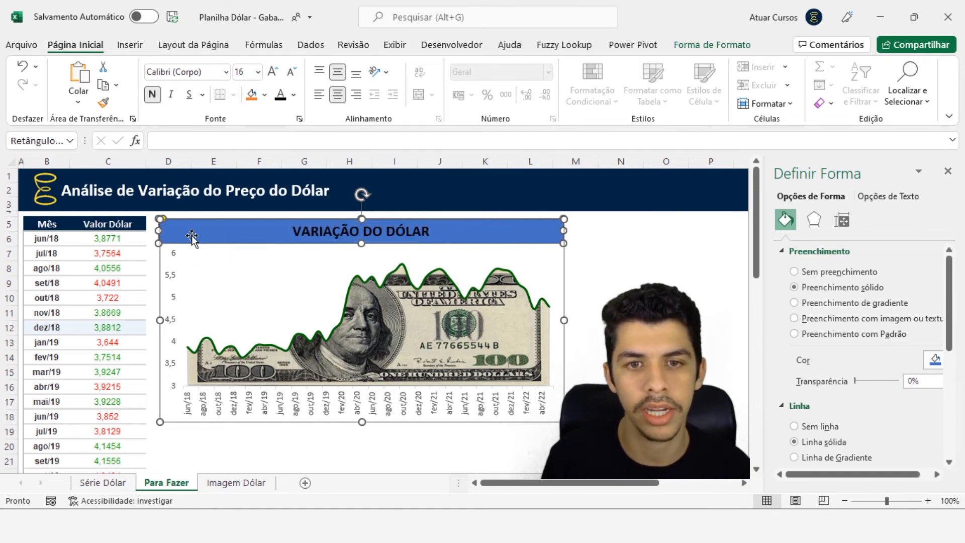
click(265, 95)
click(252, 177)
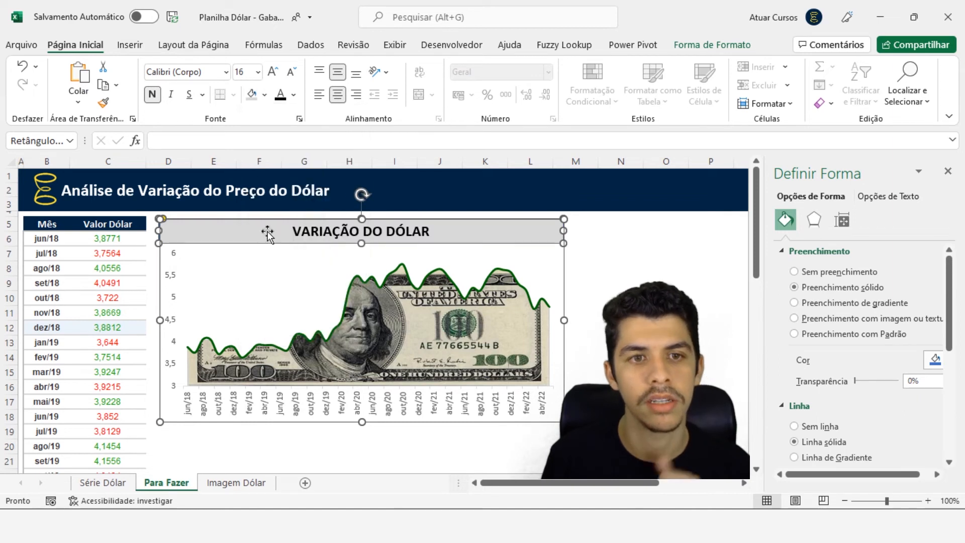
click(662, 269)
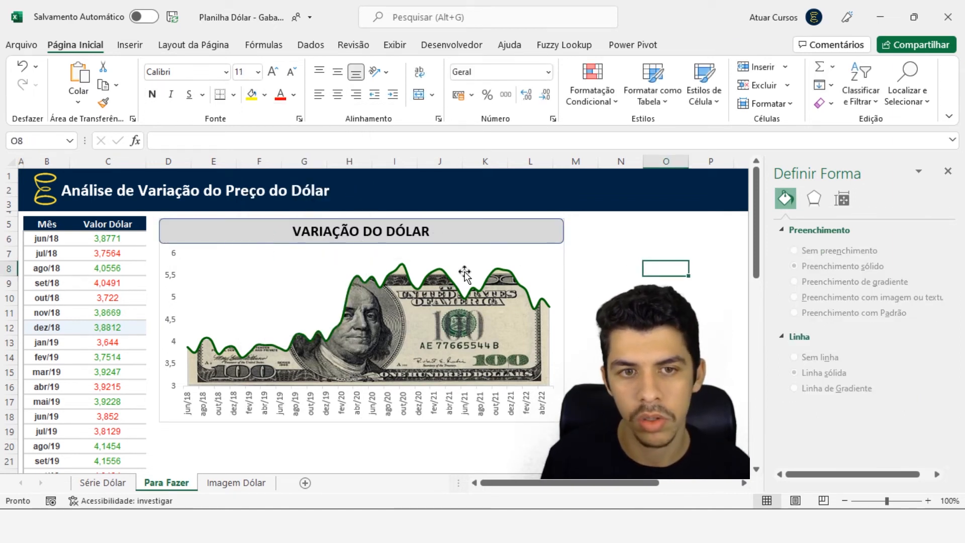
Remove the outline from the VARIAÇÃO DO DÓLAR banner shape
click(250, 235)
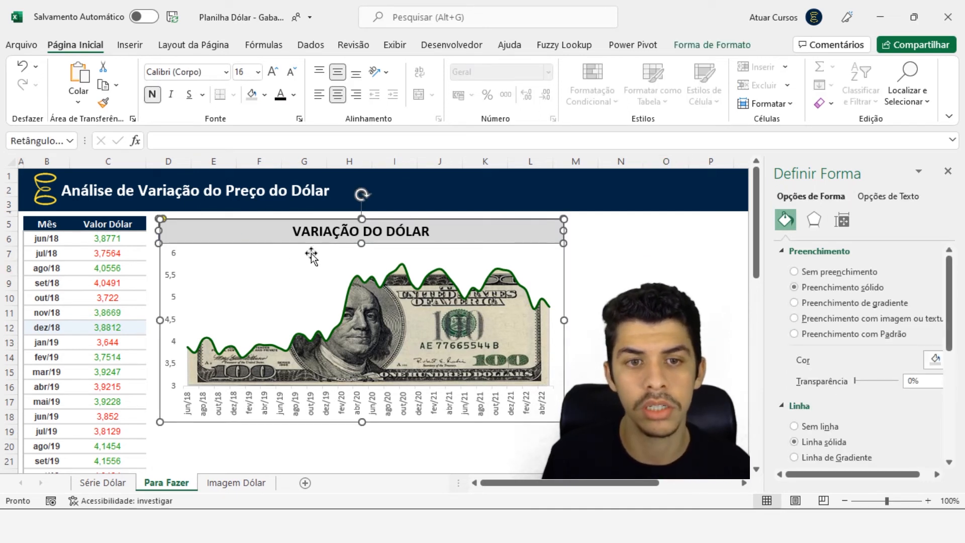
click(731, 49)
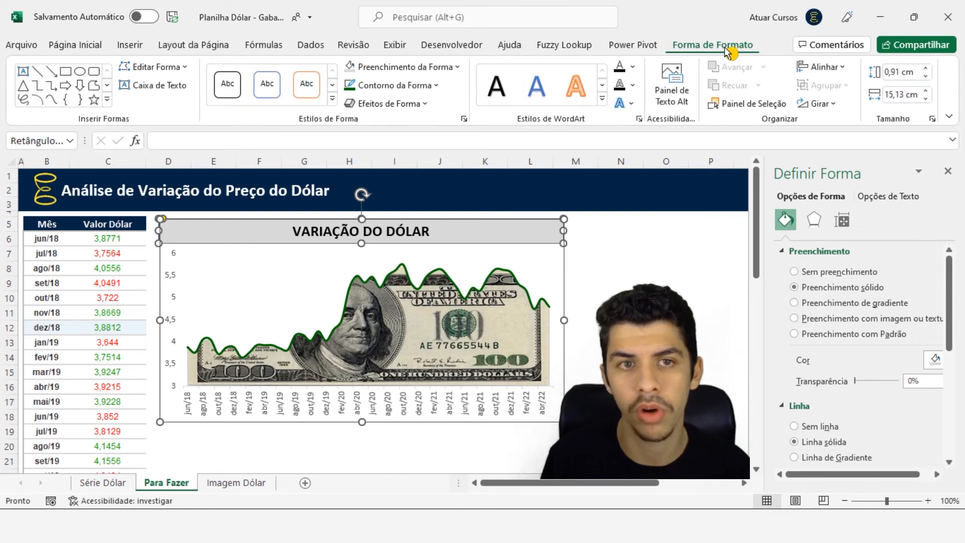
click(398, 86)
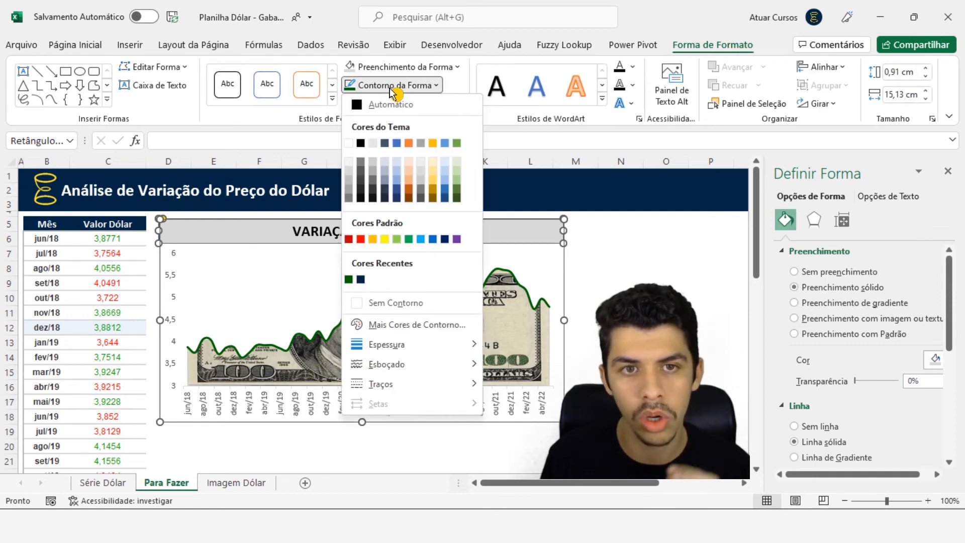
click(400, 303)
click(666, 312)
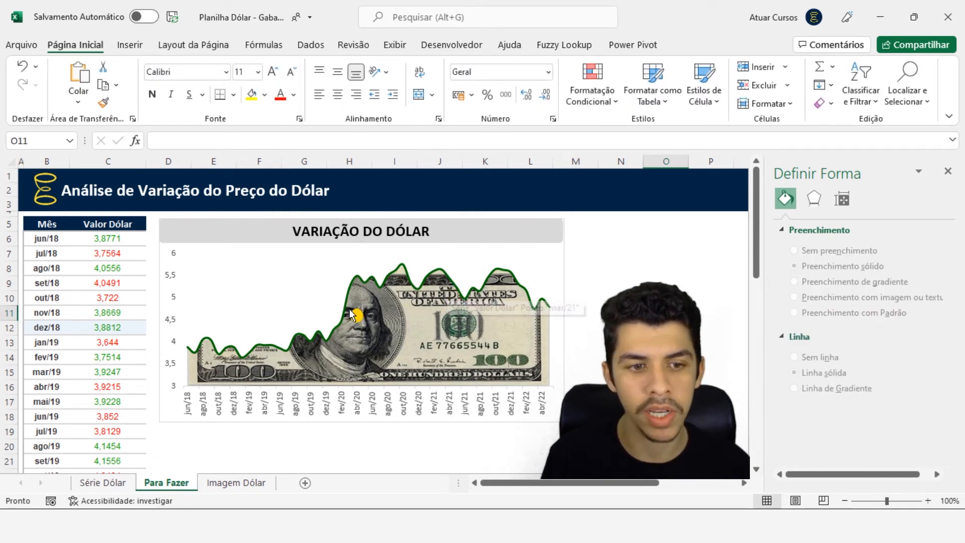
Check the finished example on the Série Dólar sheet and add a data label to the highest point of the Valor Dólar 2 line in Para Fazer
click(118, 482)
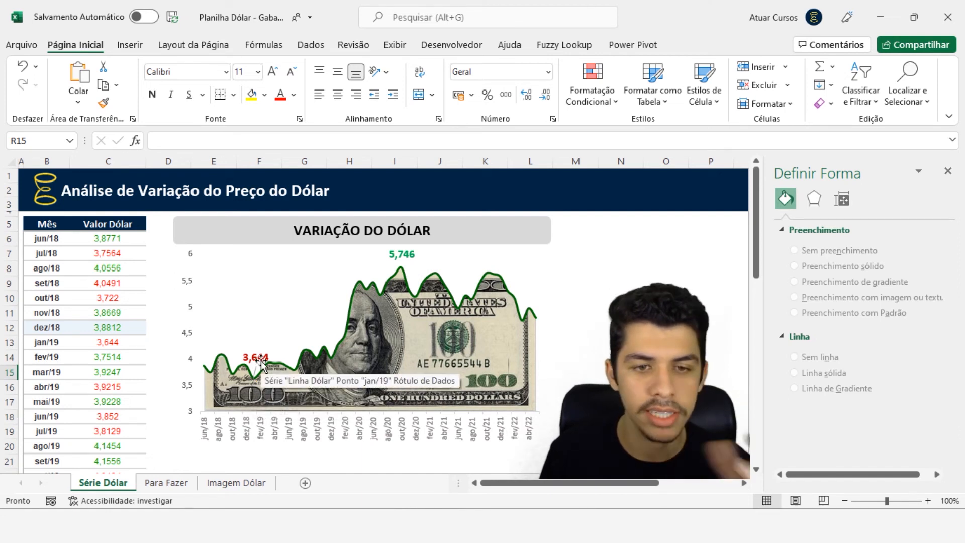
click(167, 482)
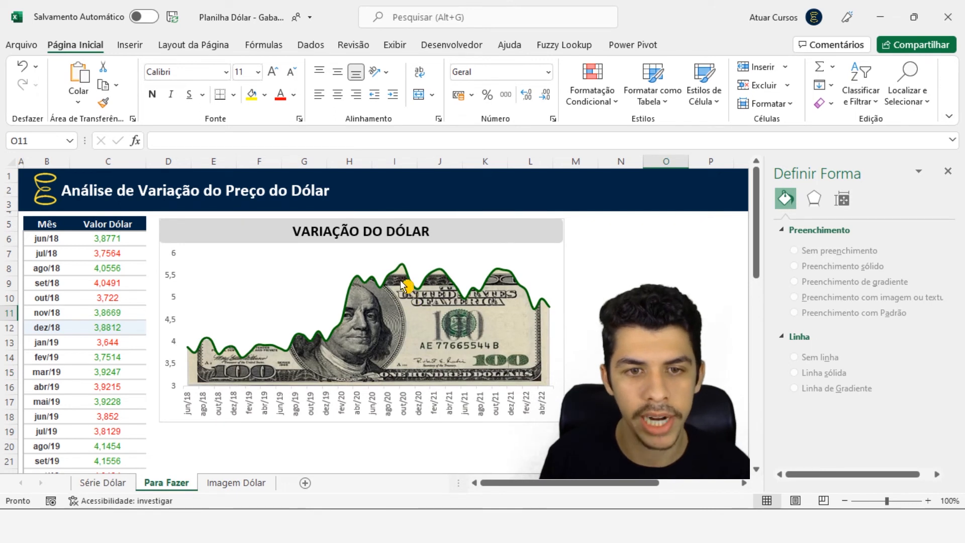
mouse_move(403, 267)
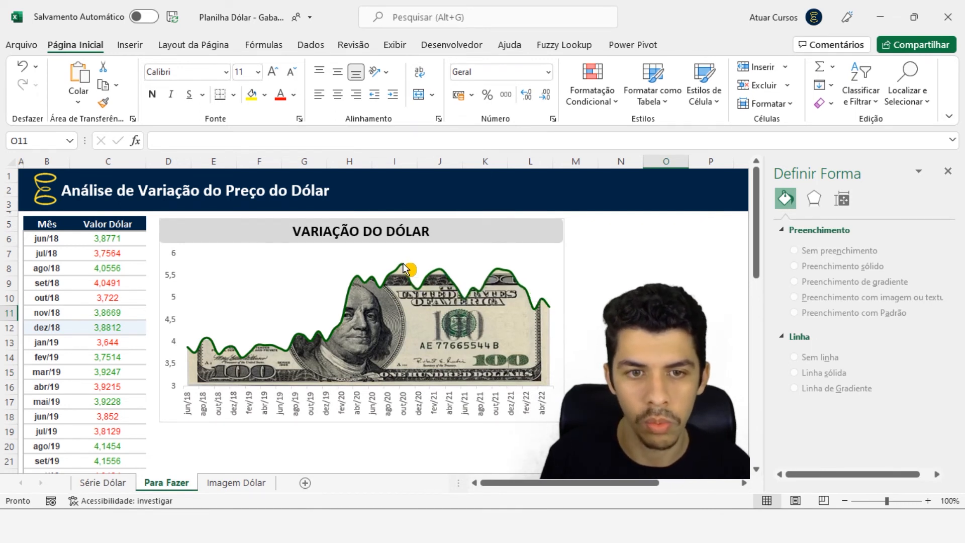
double_click(403, 267)
click(404, 266)
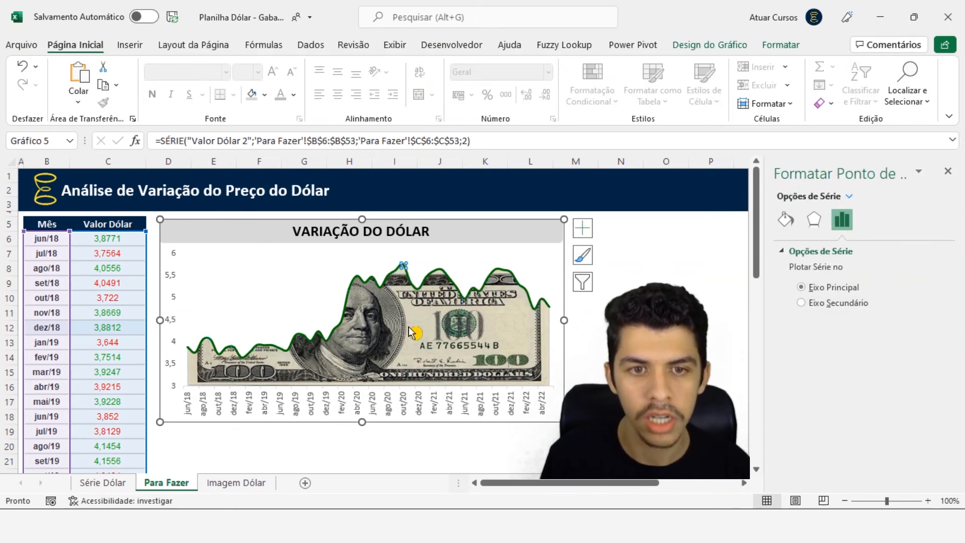
right_click(403, 265)
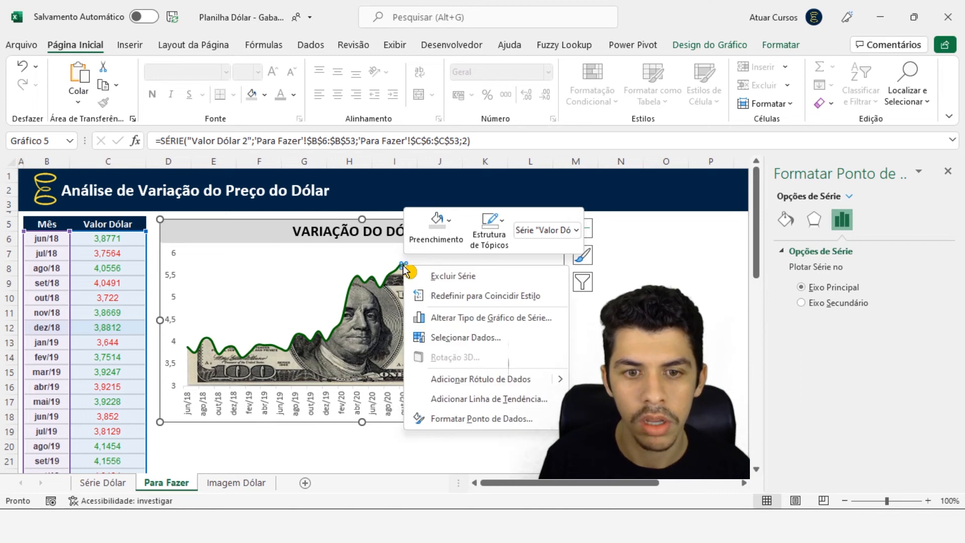
click(472, 382)
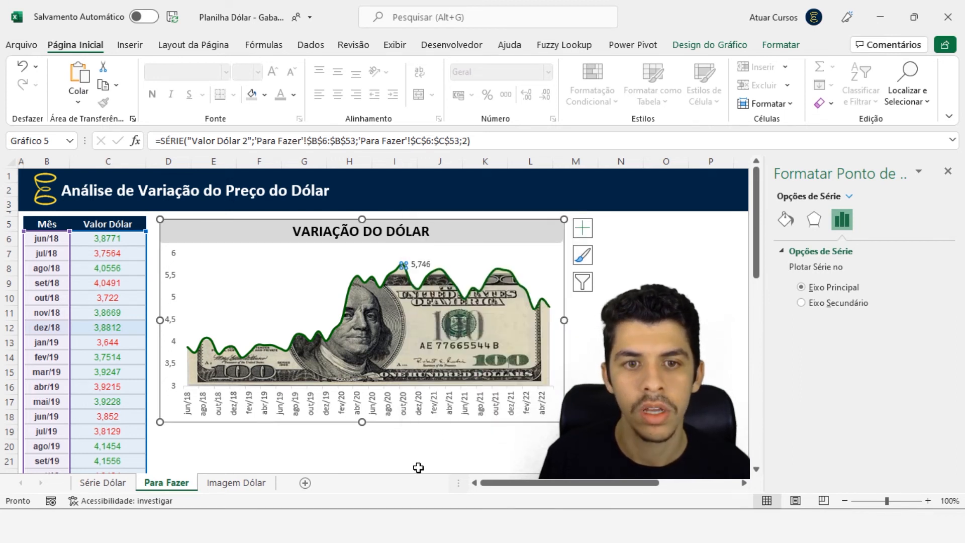
Add a data label to the lowest point of the Valor Dólar 2 line, at jan/19
click(244, 361)
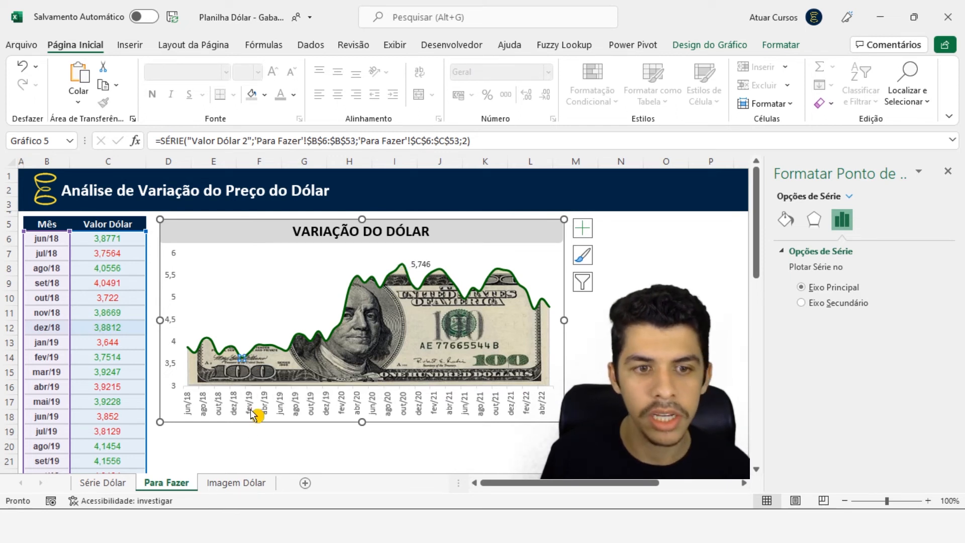
right_click(243, 359)
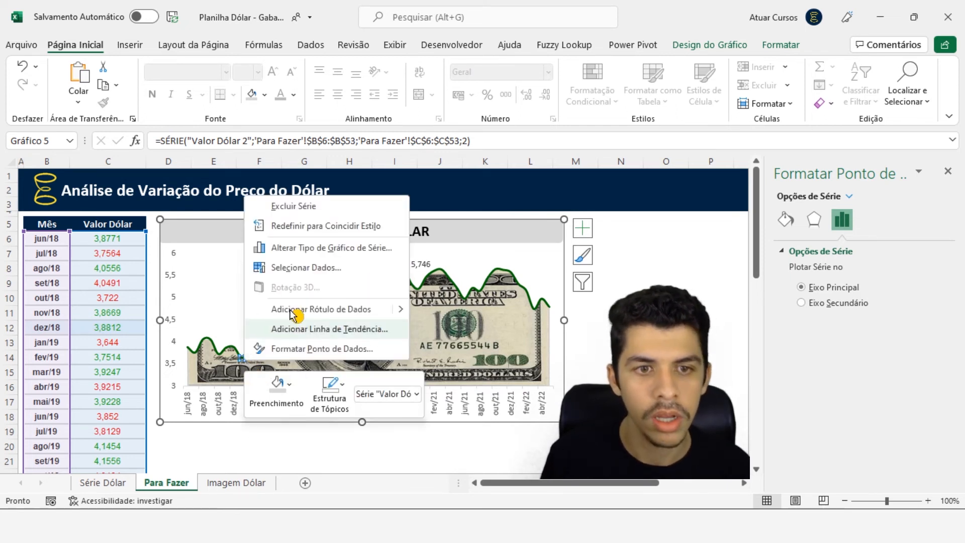
click(310, 310)
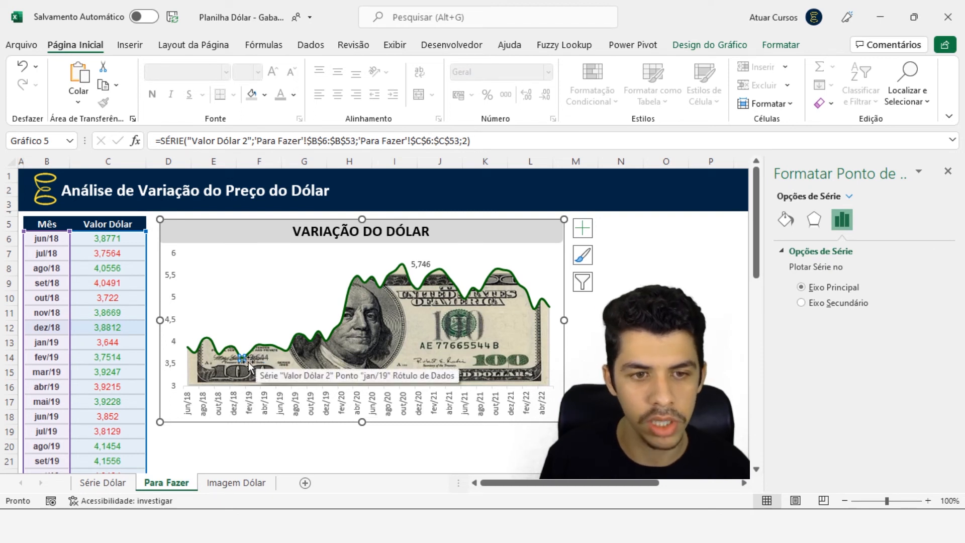
click(279, 365)
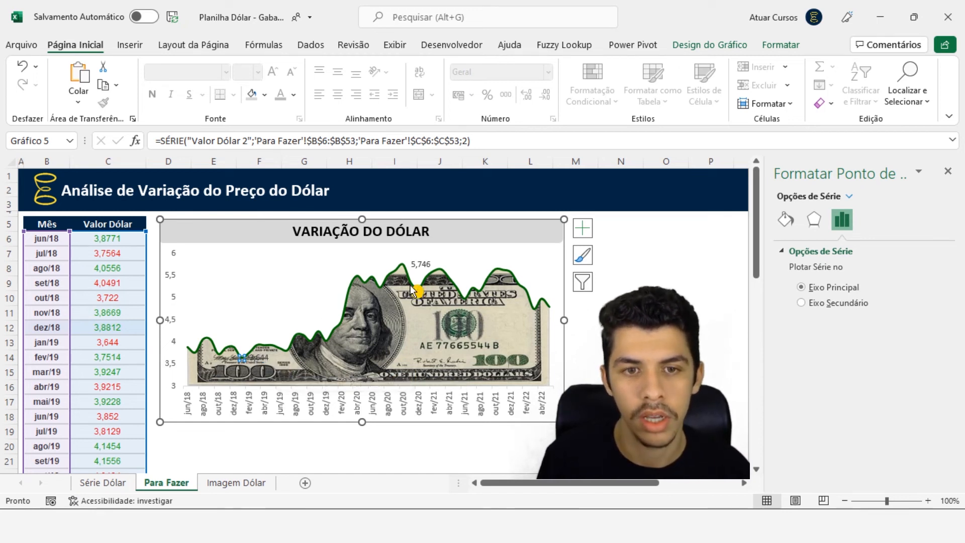
Set the label position of both Valor Dólar 2 data labels to Acima (above)
click(423, 266)
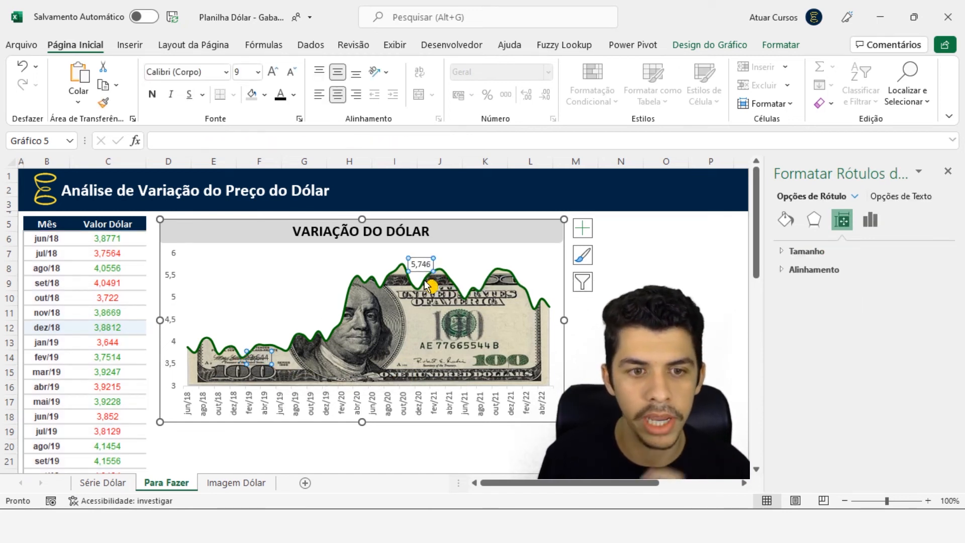
right_click(419, 264)
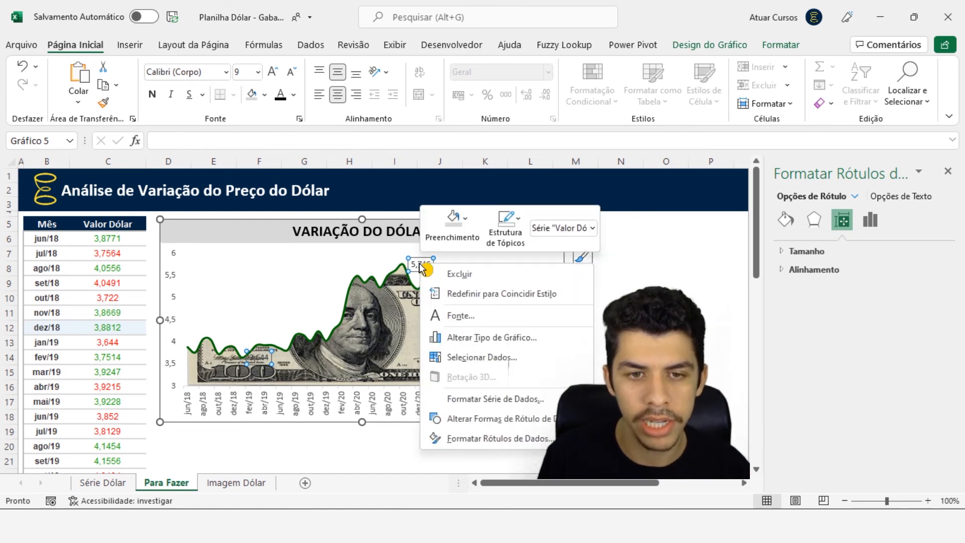
click(456, 437)
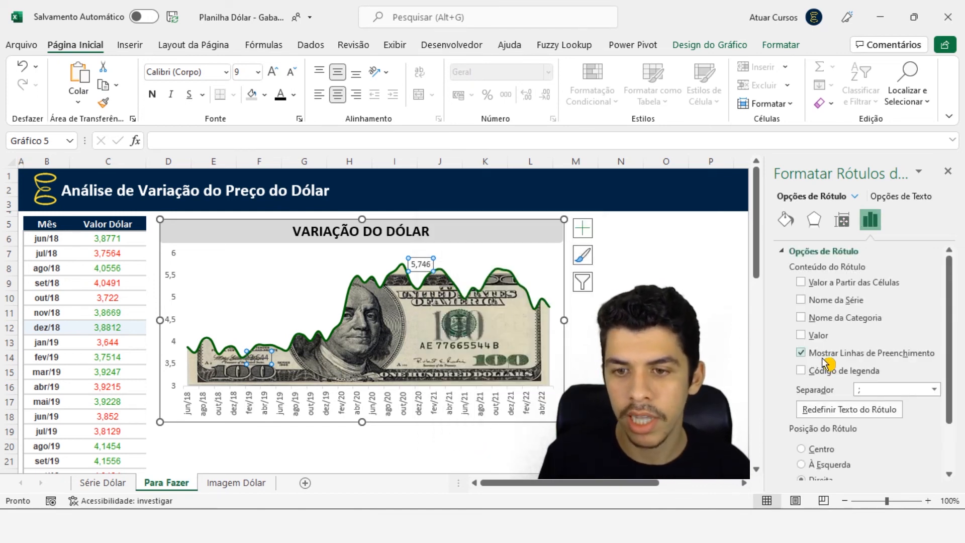
scroll(825, 366, down, 1)
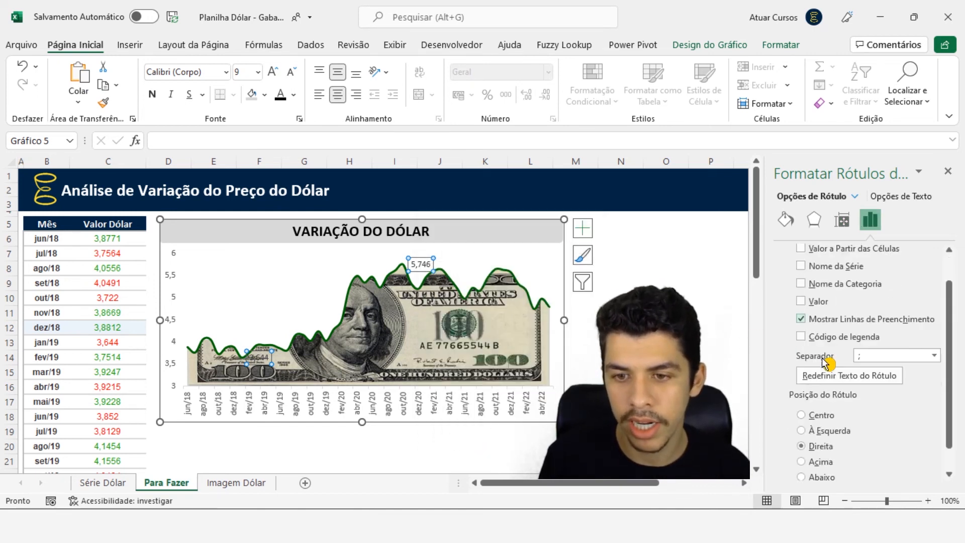
click(804, 461)
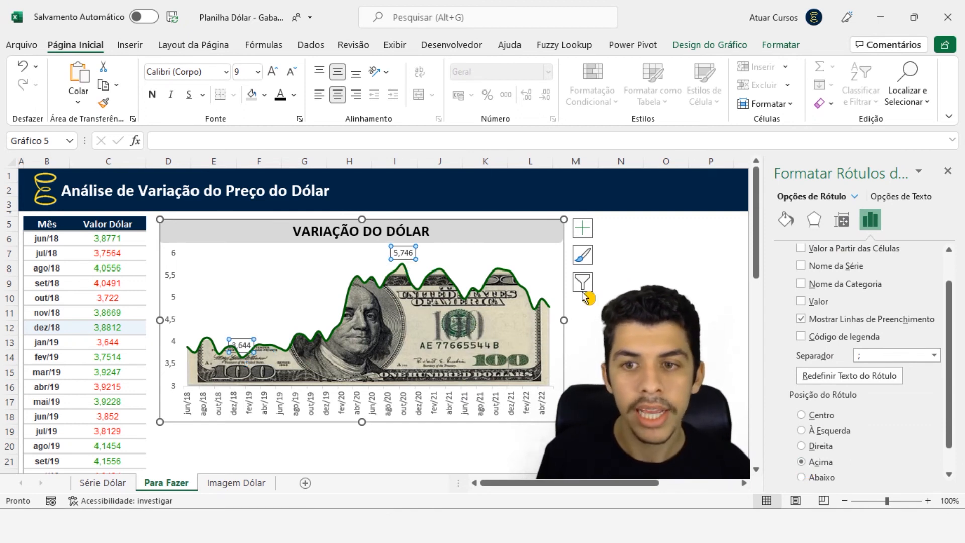
Format only the highest point's data label as bold, size 10,5, in the recent dark green colour
click(407, 246)
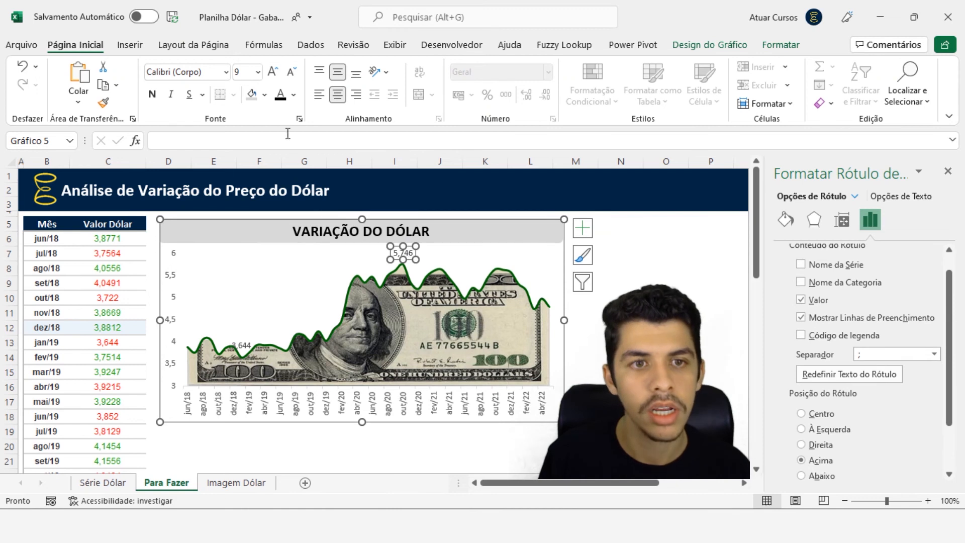
click(274, 73)
click(275, 73)
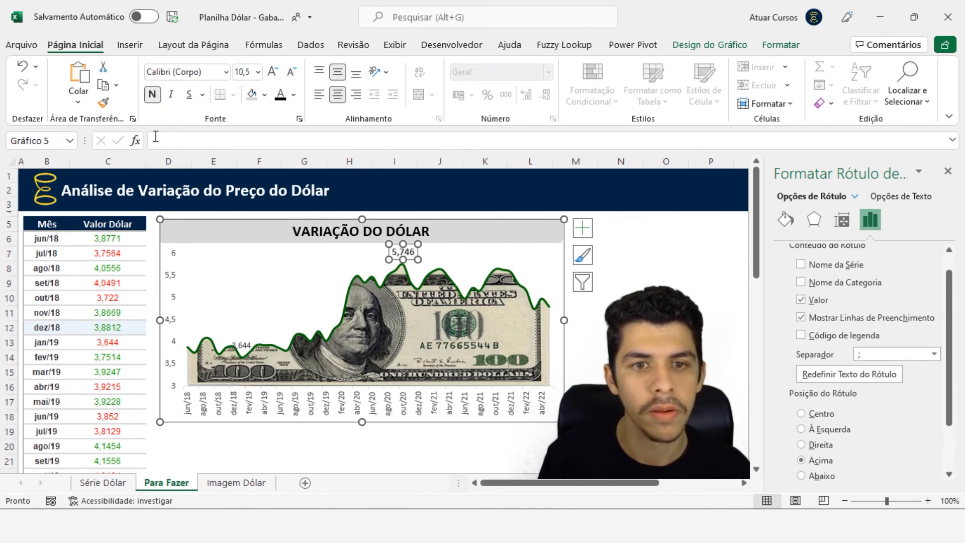
click(153, 95)
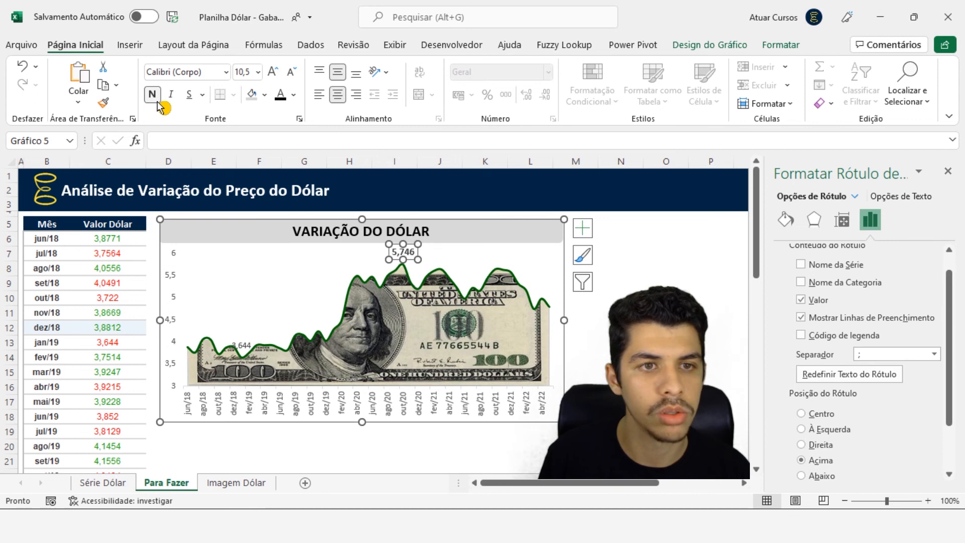
click(293, 94)
click(279, 289)
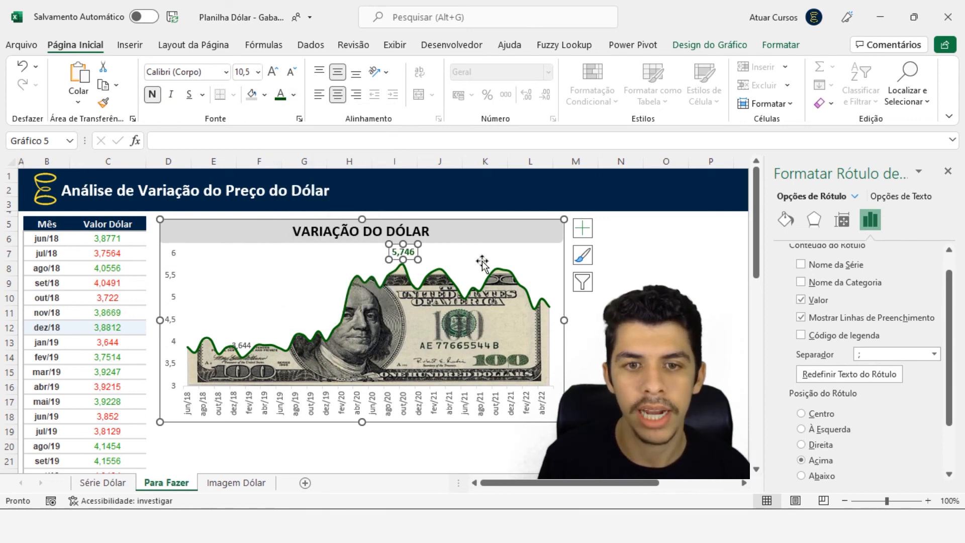
Move the lowest point's data label slightly higher above the line and format it as bold, size 10,5, in dark red
click(242, 344)
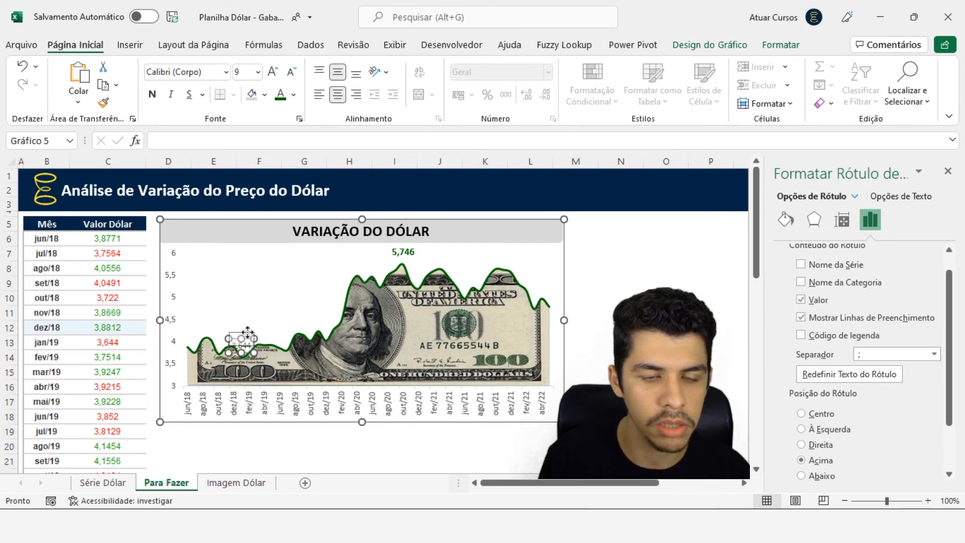
drag(247, 338, 247, 332)
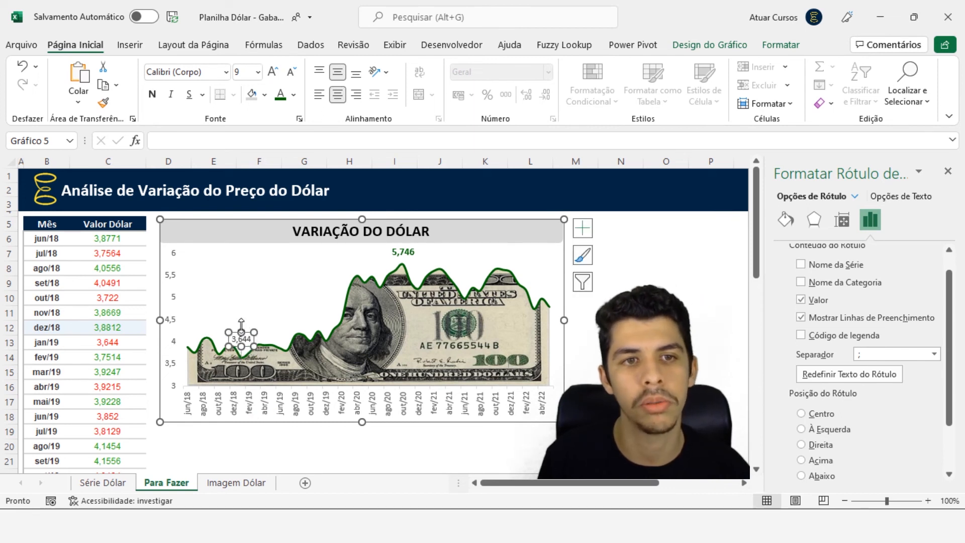
click(153, 95)
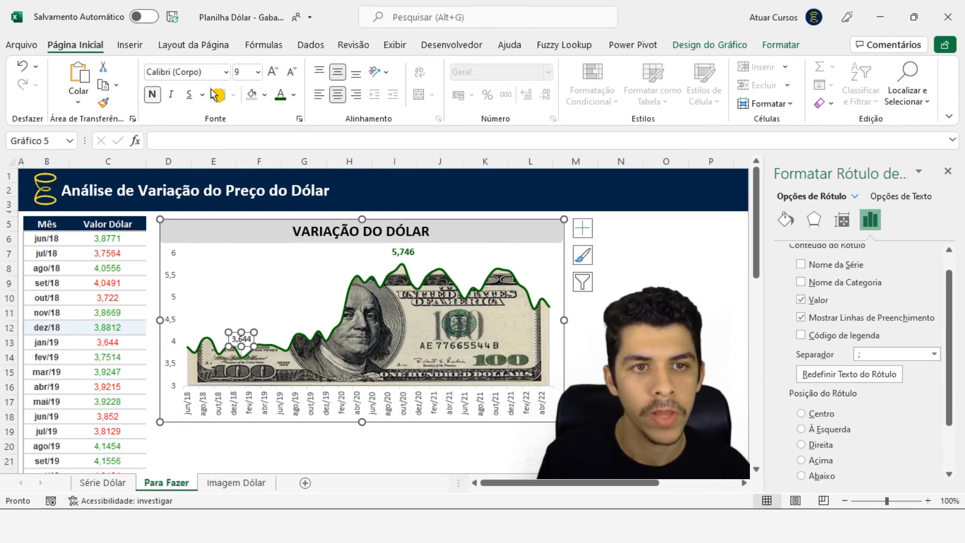
click(394, 251)
click(240, 339)
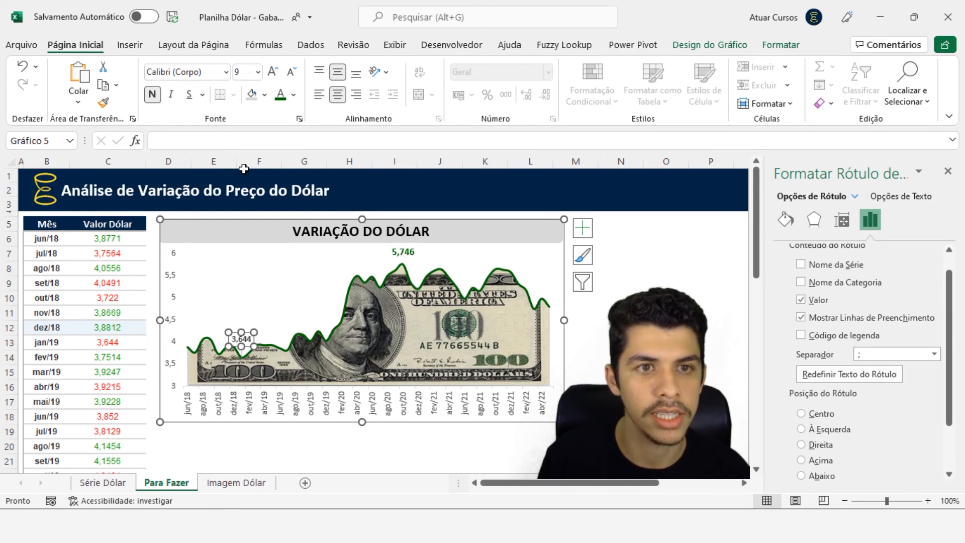
click(272, 72)
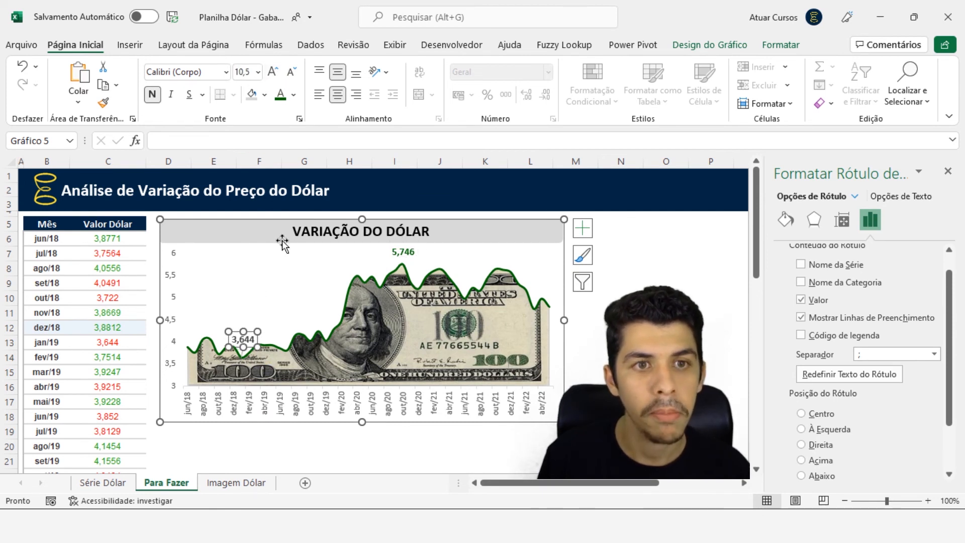
click(294, 95)
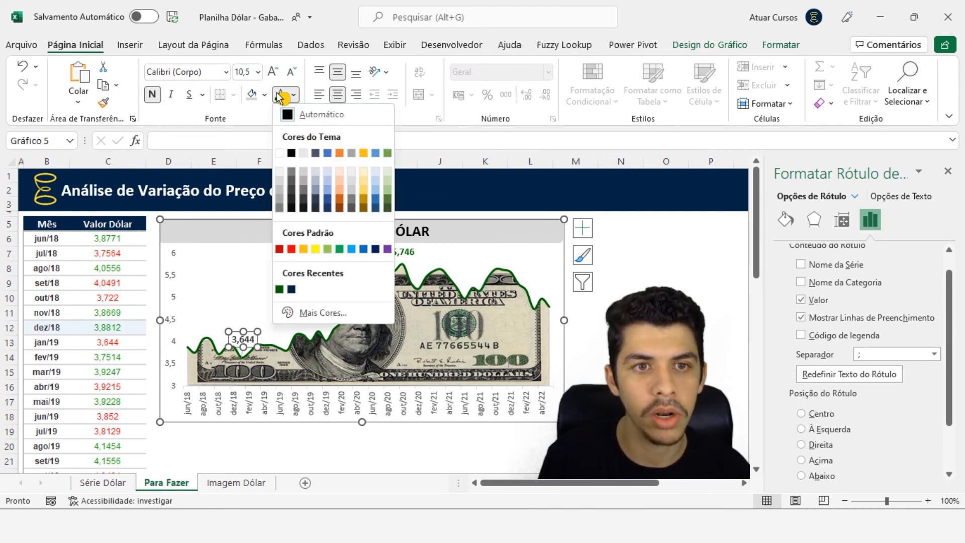
click(280, 249)
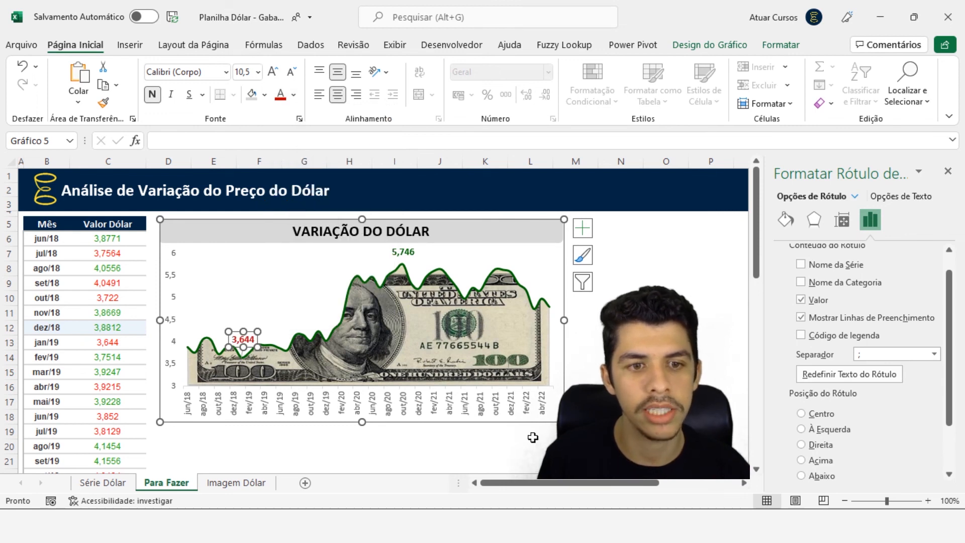
click(665, 372)
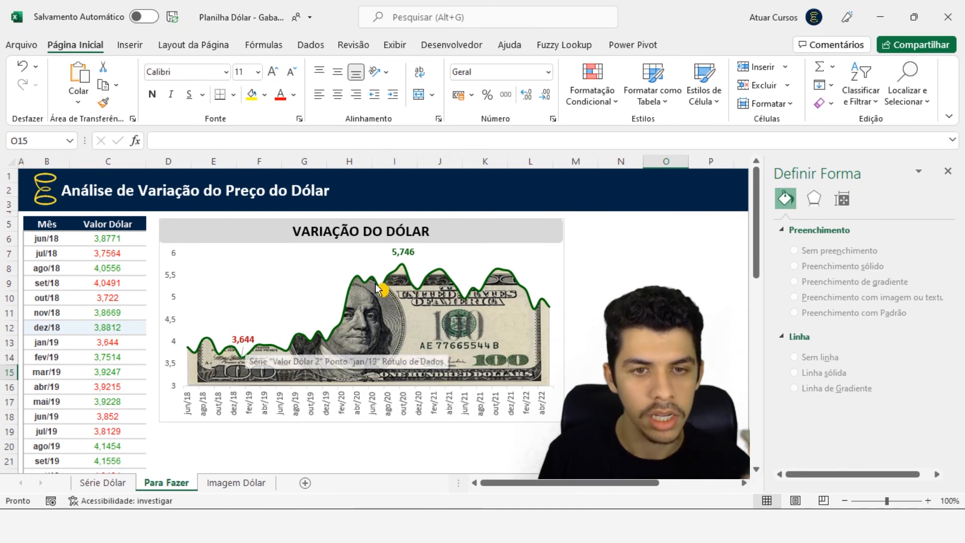
click(410, 254)
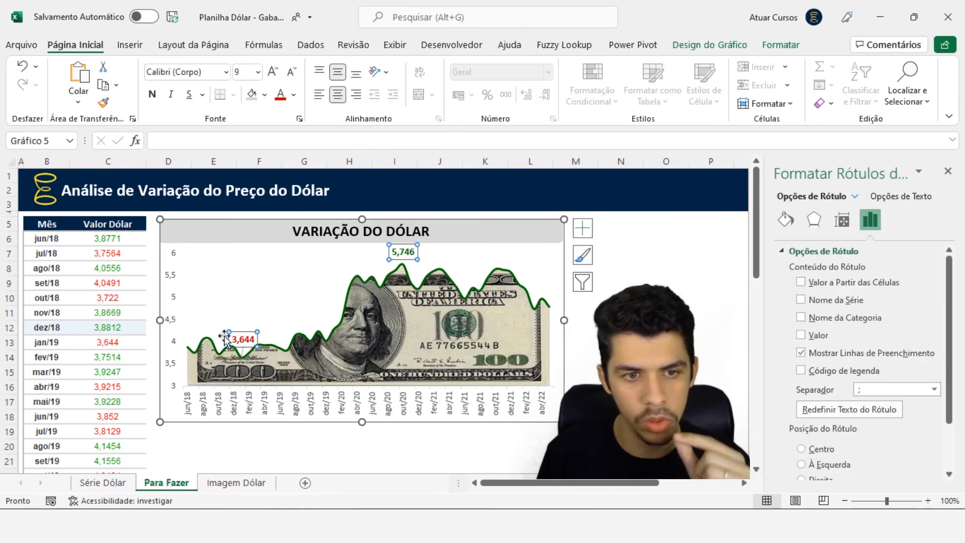
click(666, 357)
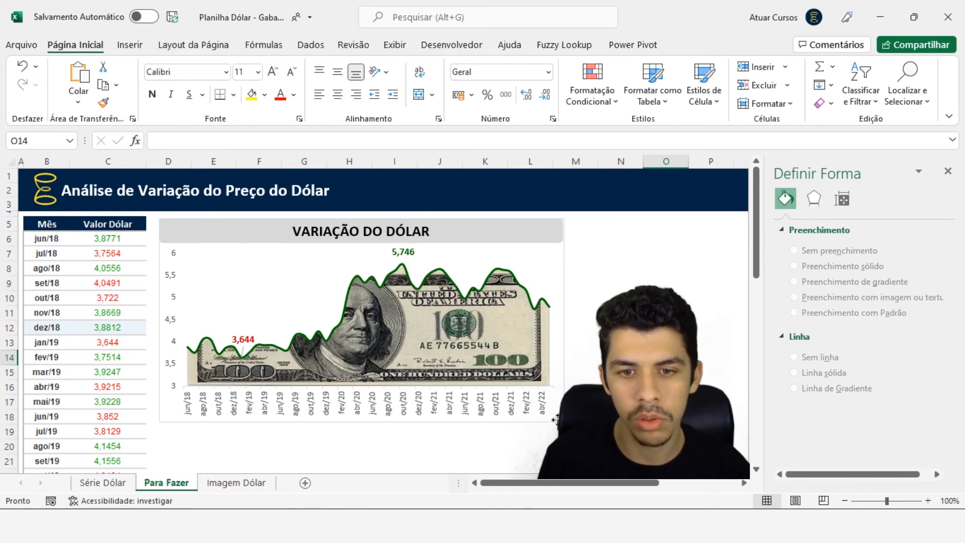
Remove the outline from the chart area and close the formatting pane
click(555, 280)
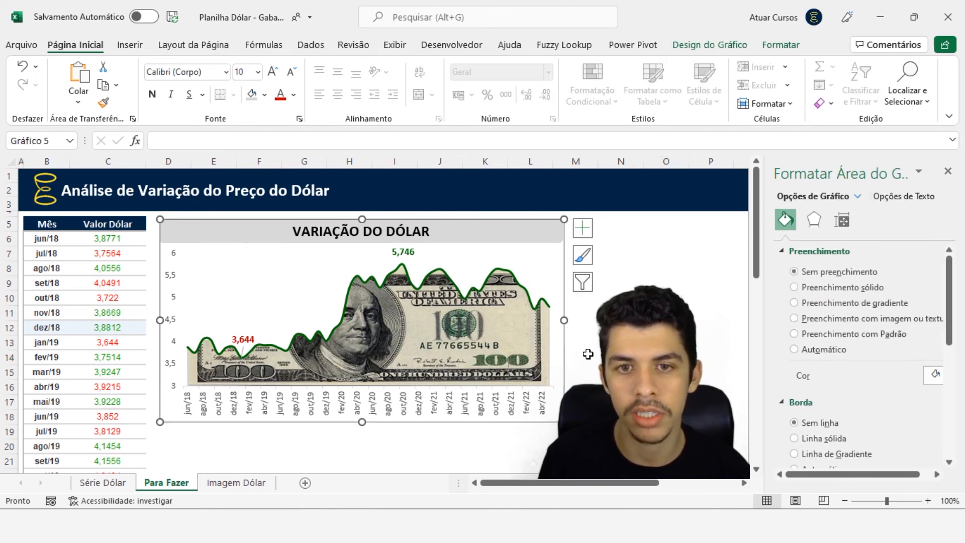
click(780, 45)
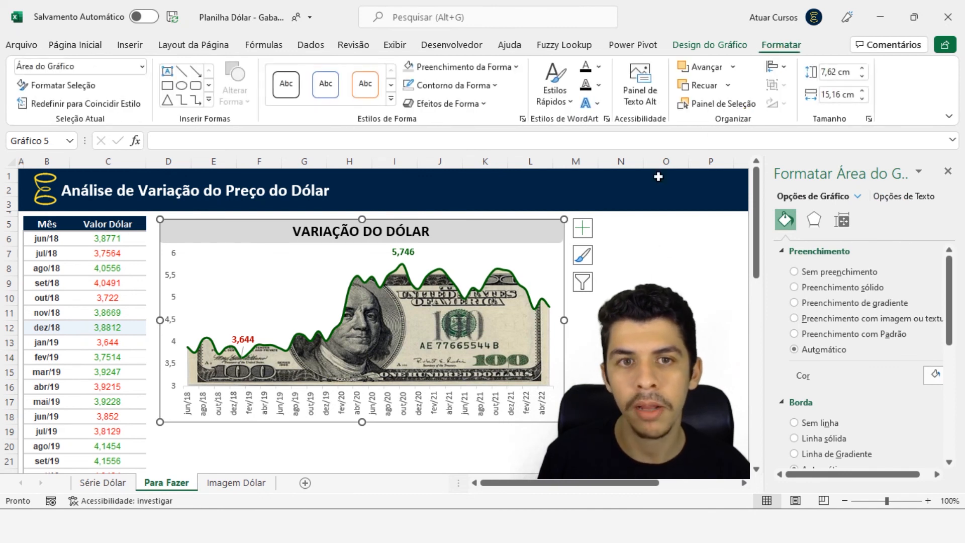
click(413, 91)
click(458, 301)
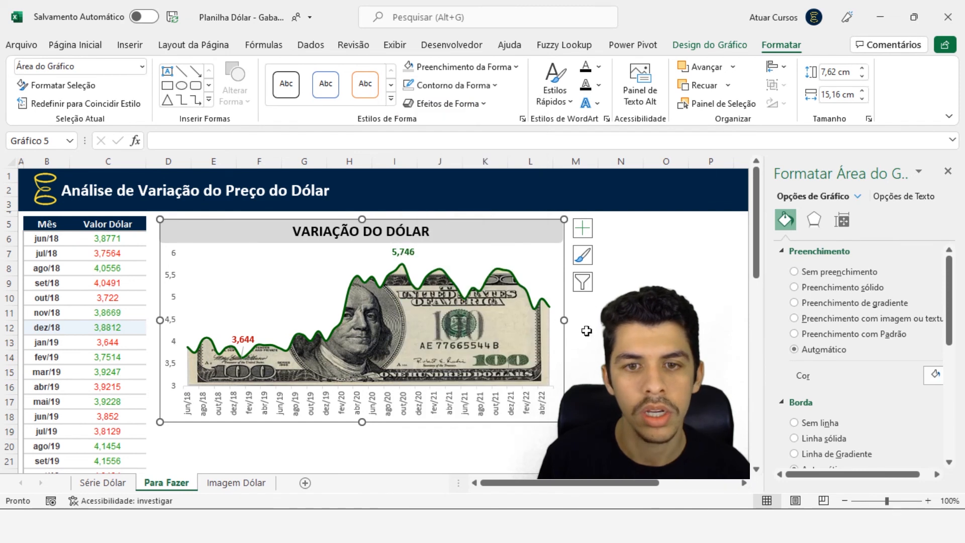
click(666, 342)
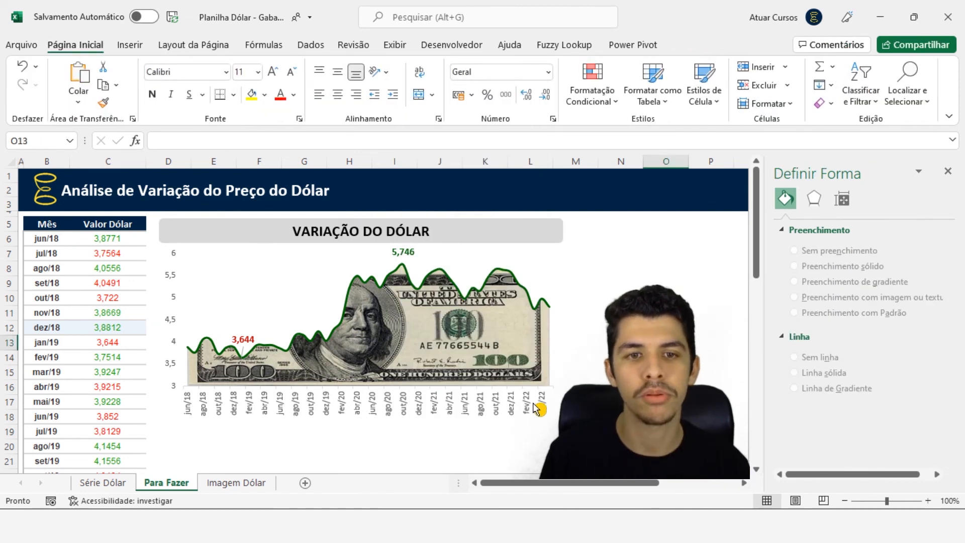
click(948, 171)
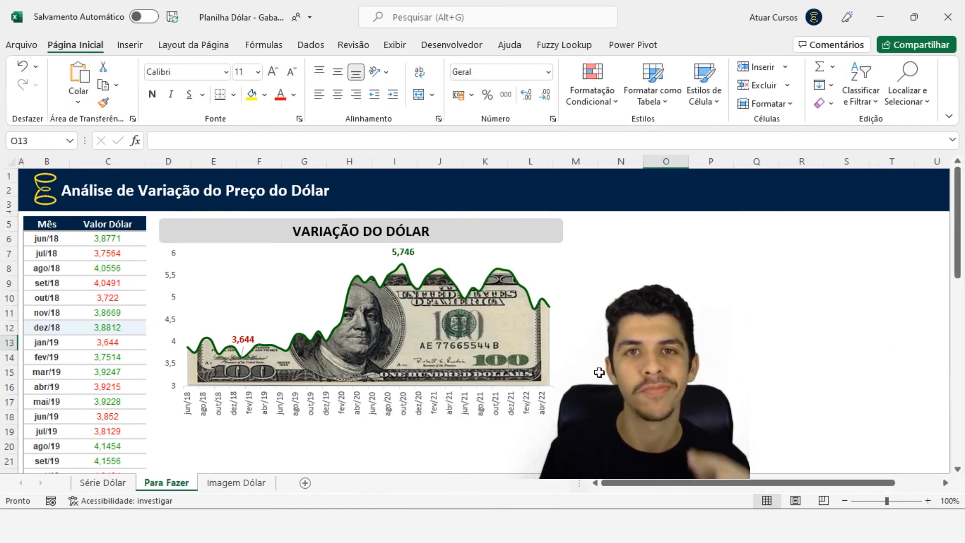